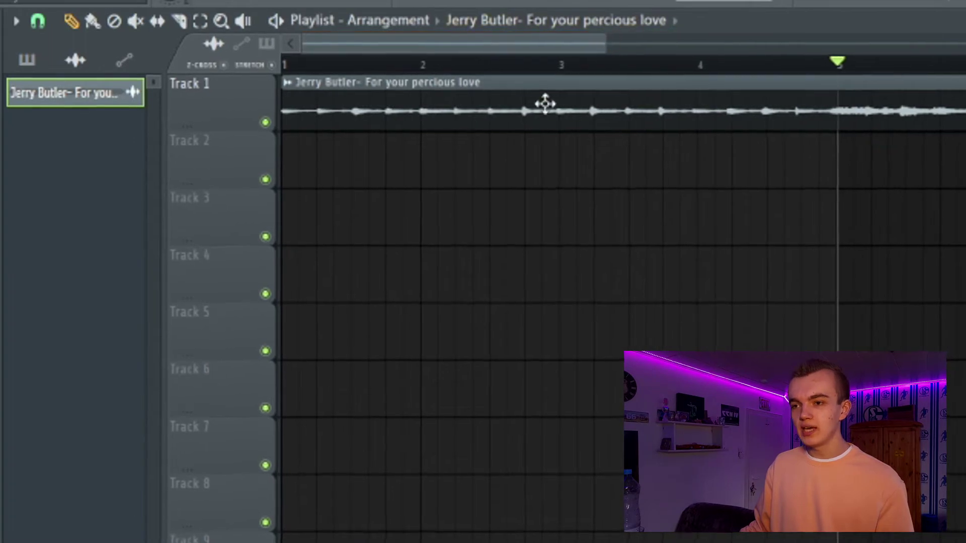
Select the first two bars of the song sample on the playlist timeline
drag(566, 65, 182, 129)
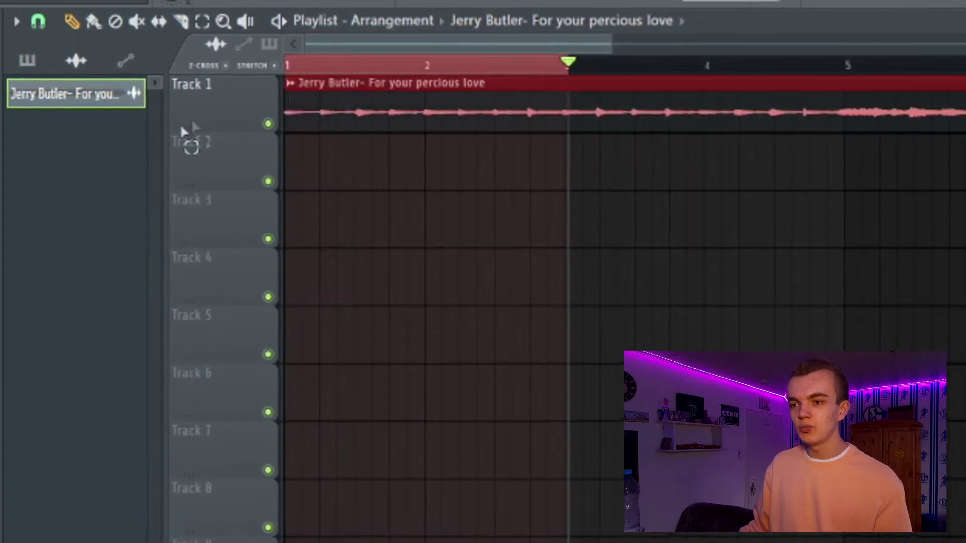
click(370, 65)
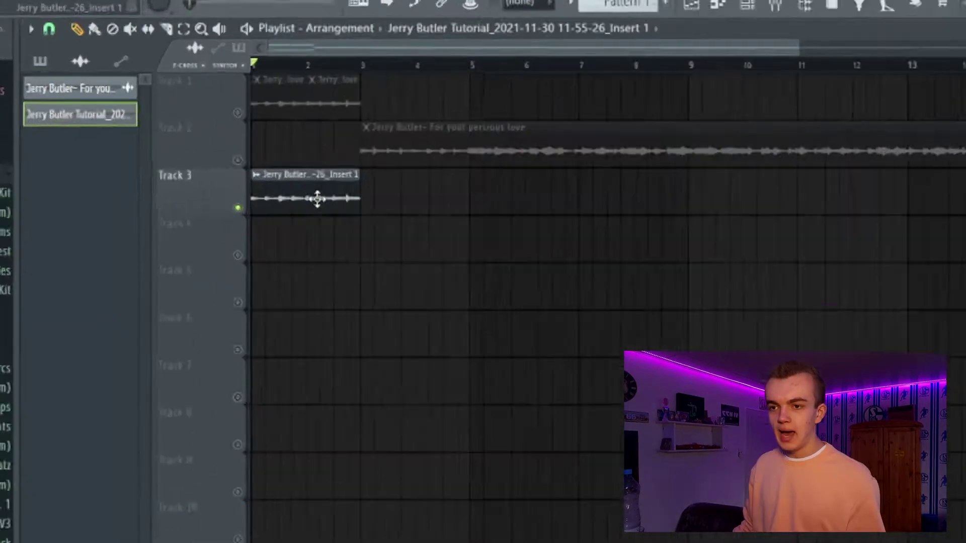
Set the recorded Track 3 loop to Stretch mode on mixer track 2 and normalize its audio
double_click(317, 198)
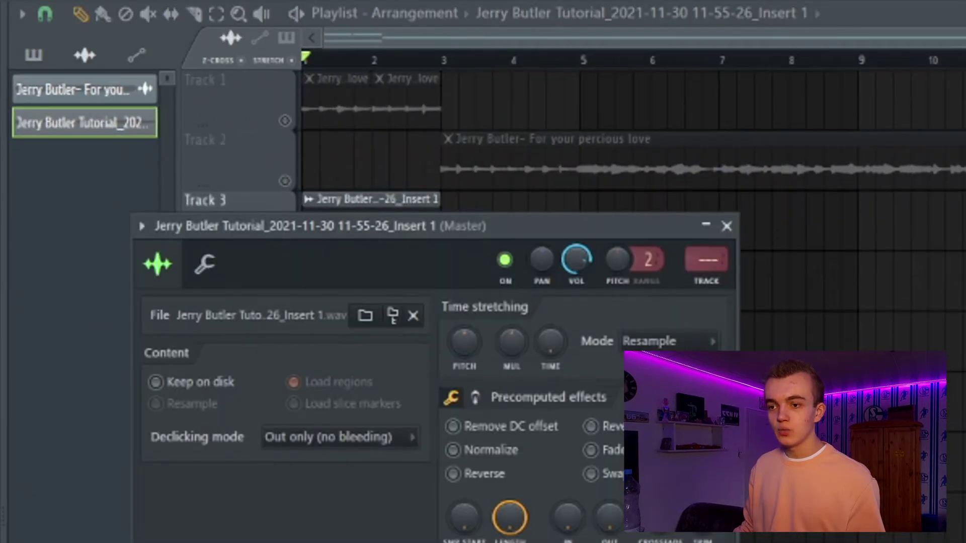
click(727, 226)
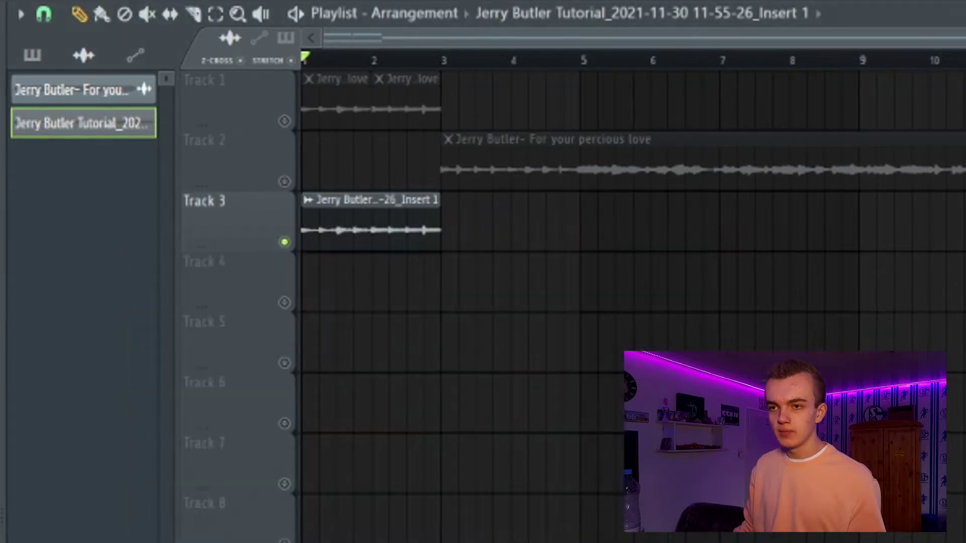
right_click(381, 1)
click(573, 23)
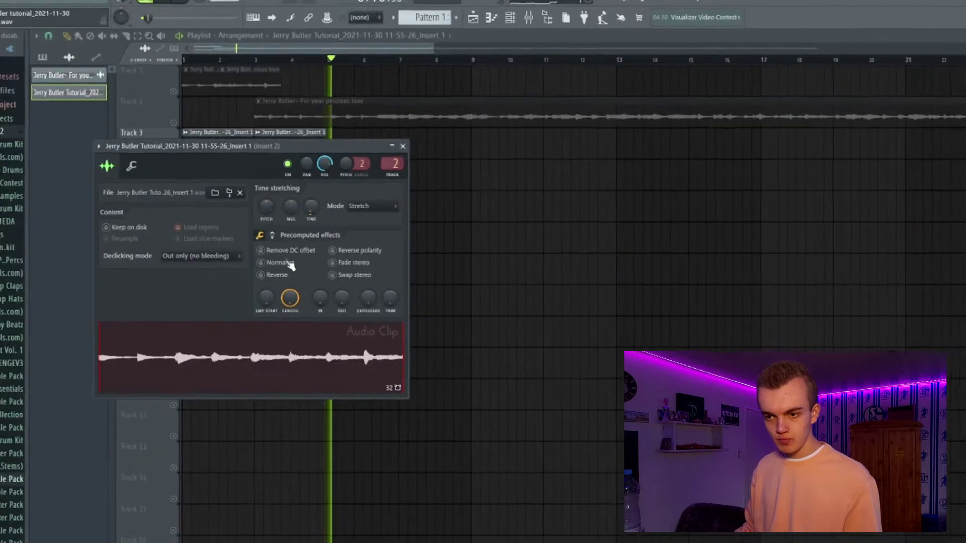
click(289, 263)
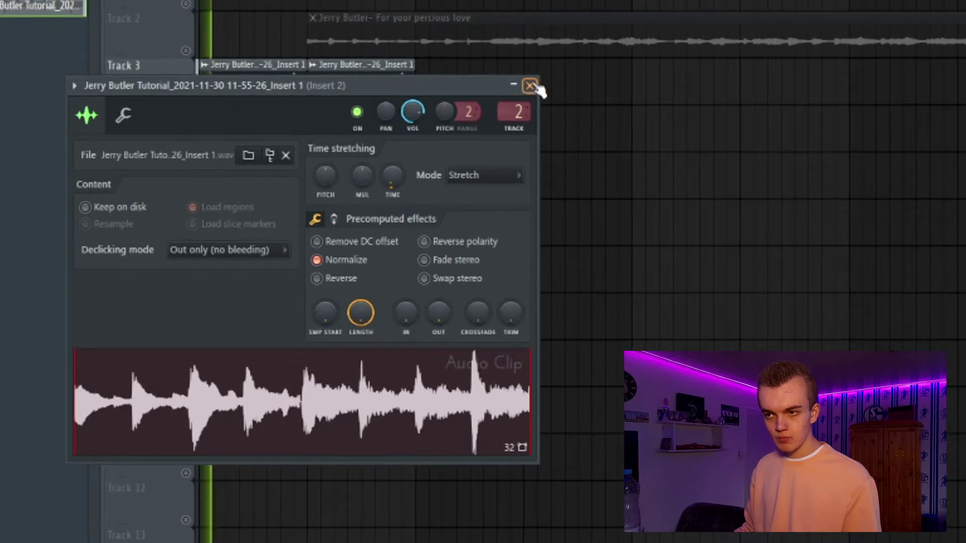
click(403, 146)
Add Fruity parametric EQ 2 to mixer Insert 2 and cut the lows with band 1 just above 100 Hz
key(F9)
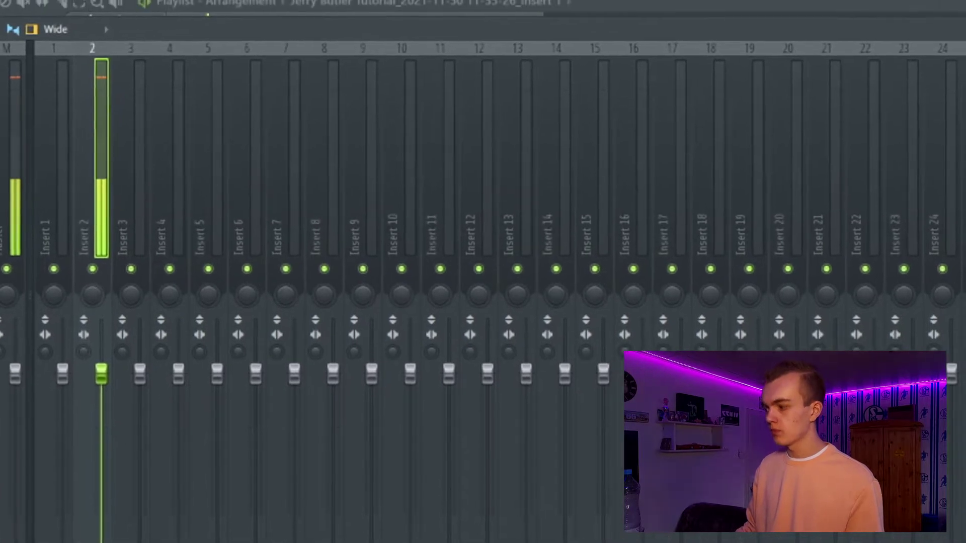
key(space)
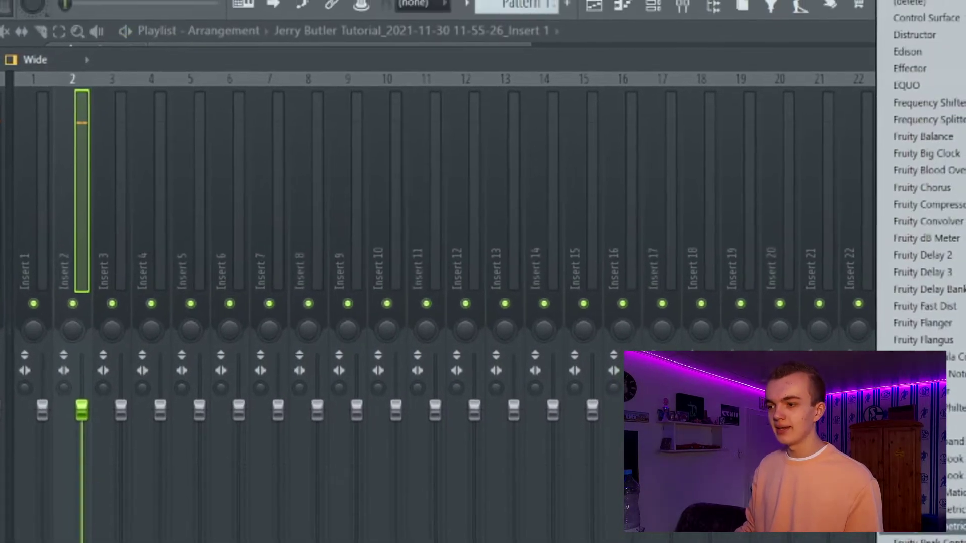
click(931, 537)
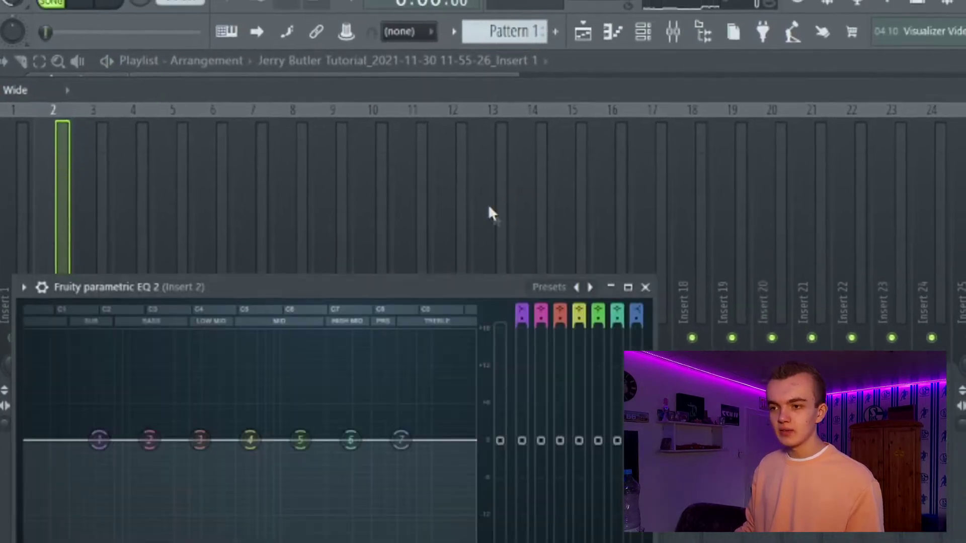
drag(511, 287, 518, 124)
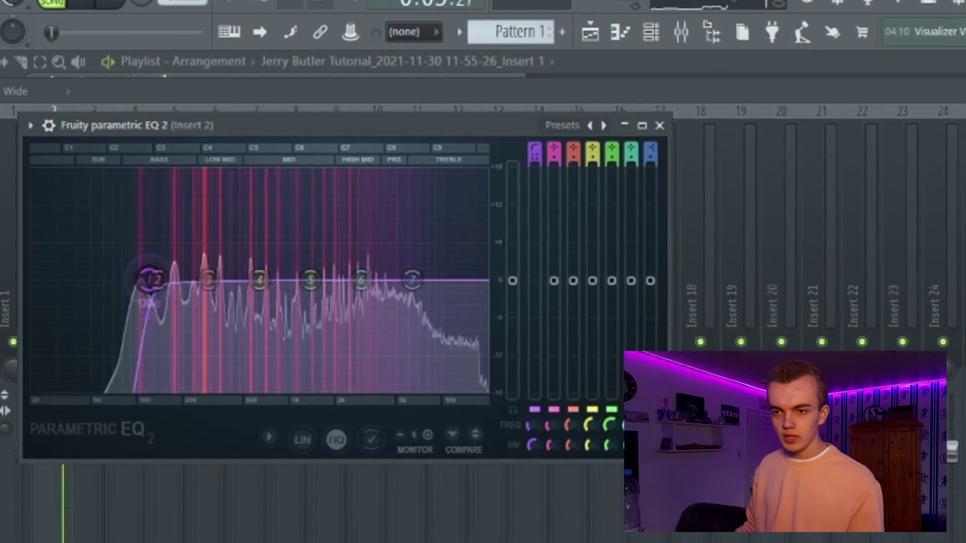
click(661, 127)
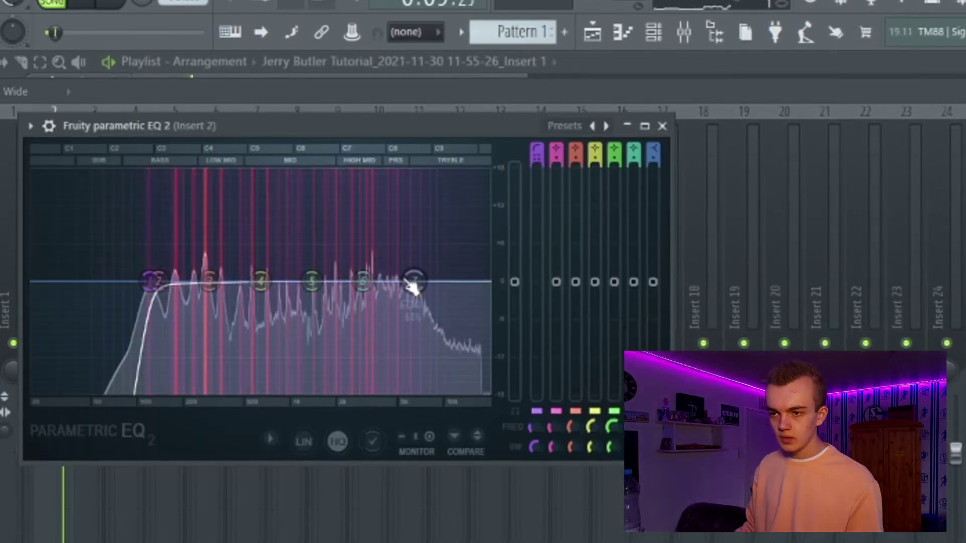
Turn EQ band 7 into a steep low-pass filter that rolls off the highs between 2 kHz and 5 kHz
click(656, 149)
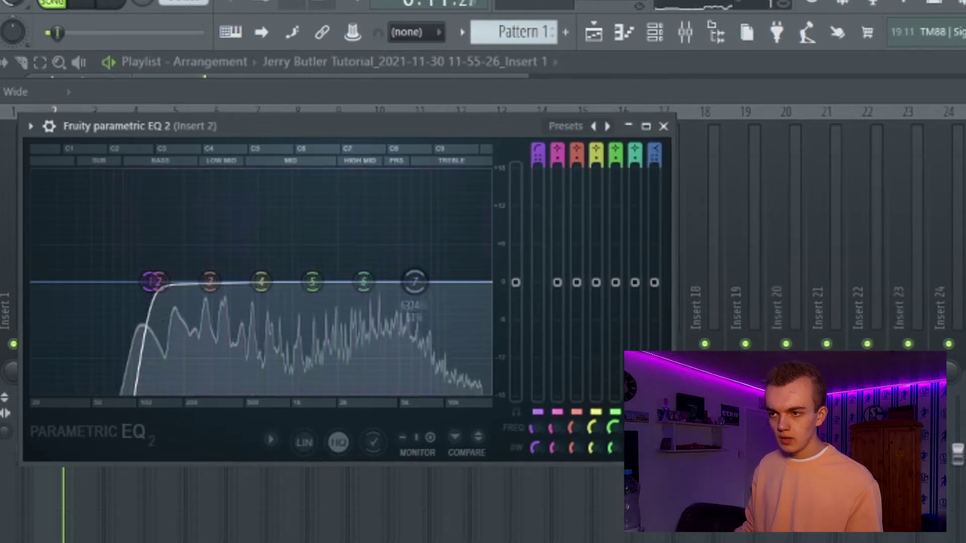
key(space)
drag(657, 148, 656, 188)
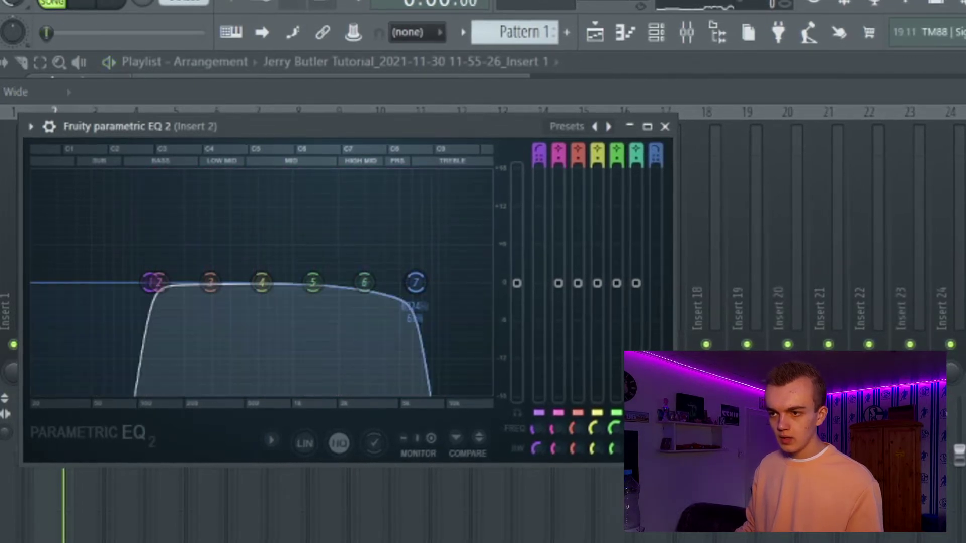
key(space)
drag(410, 292, 385, 284)
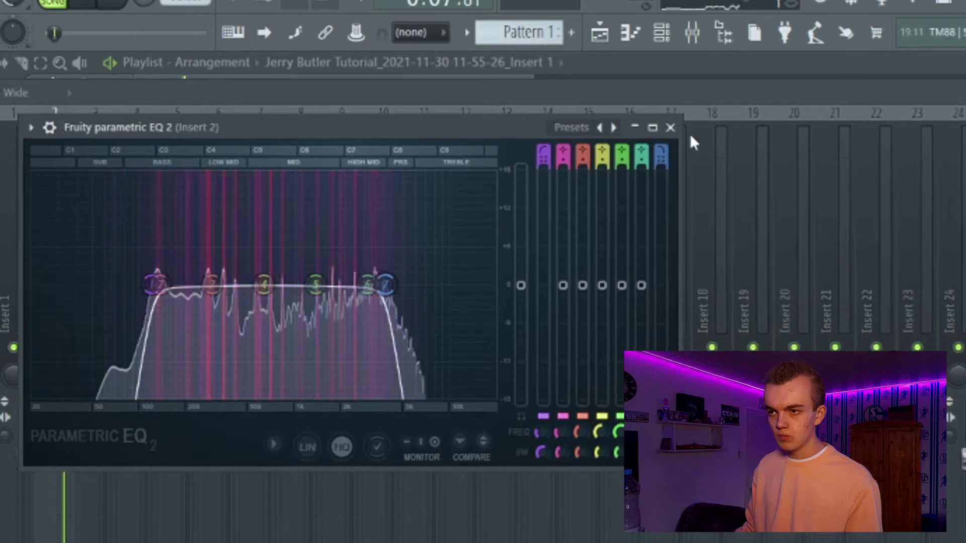
click(670, 127)
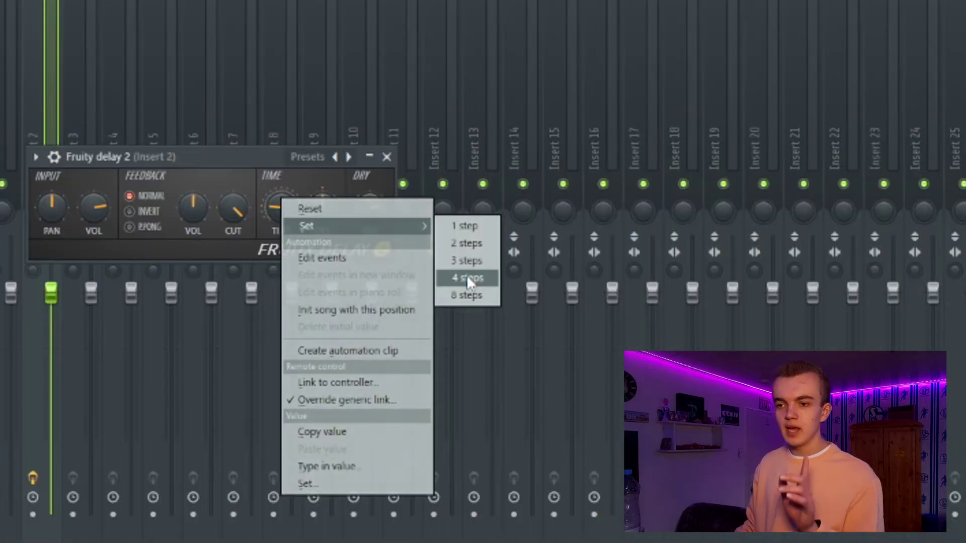
Set Fruity delay 2 on Insert 2 to a 4-step time with ping-pong feedback and a low input volume
click(467, 278)
click(130, 228)
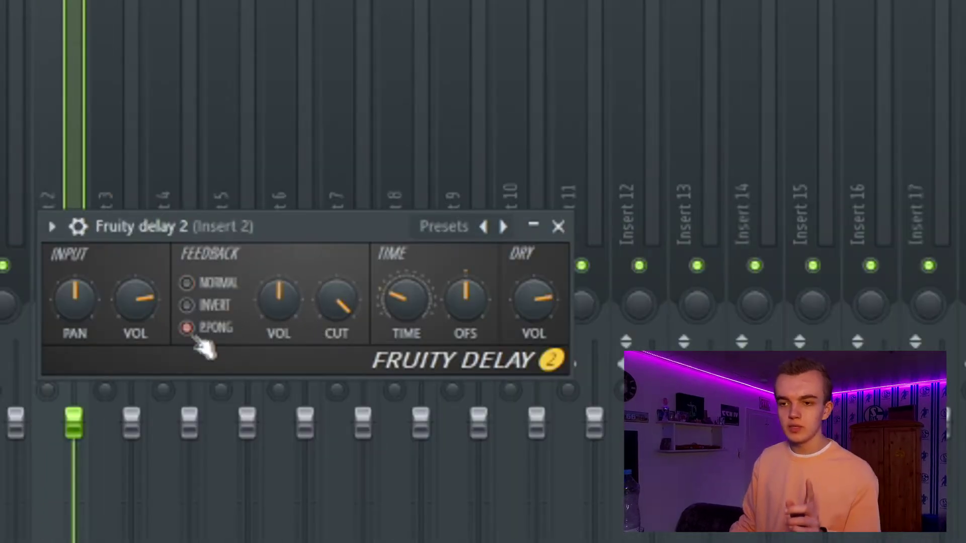
drag(150, 313, 144, 310)
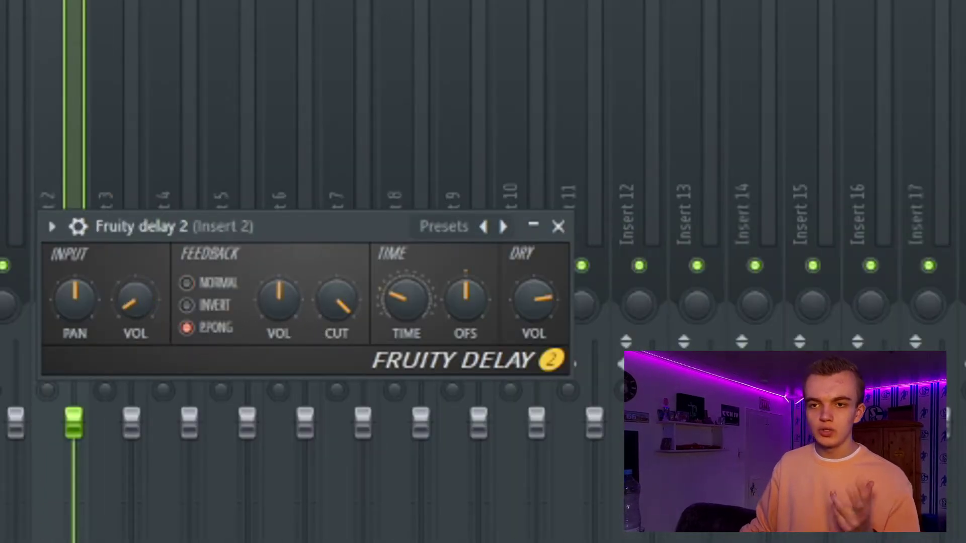
click(541, 226)
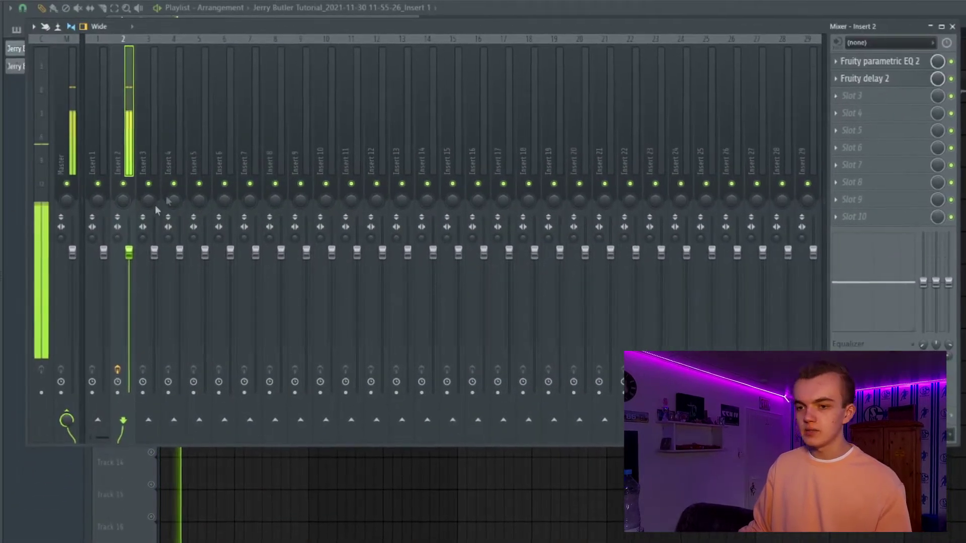
Set the root note of the recorded loop on Track 3 to G#4
click(469, 0)
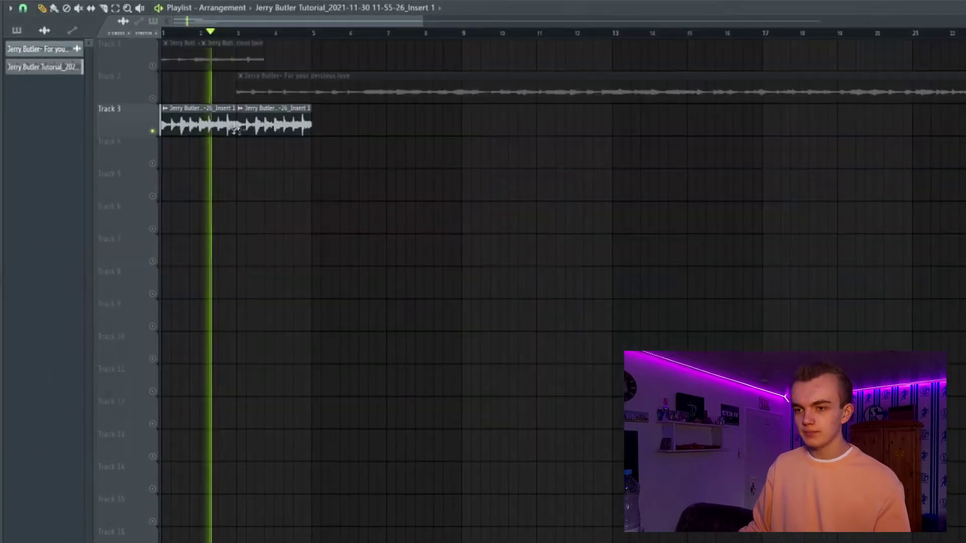
double_click(223, 124)
click(109, 144)
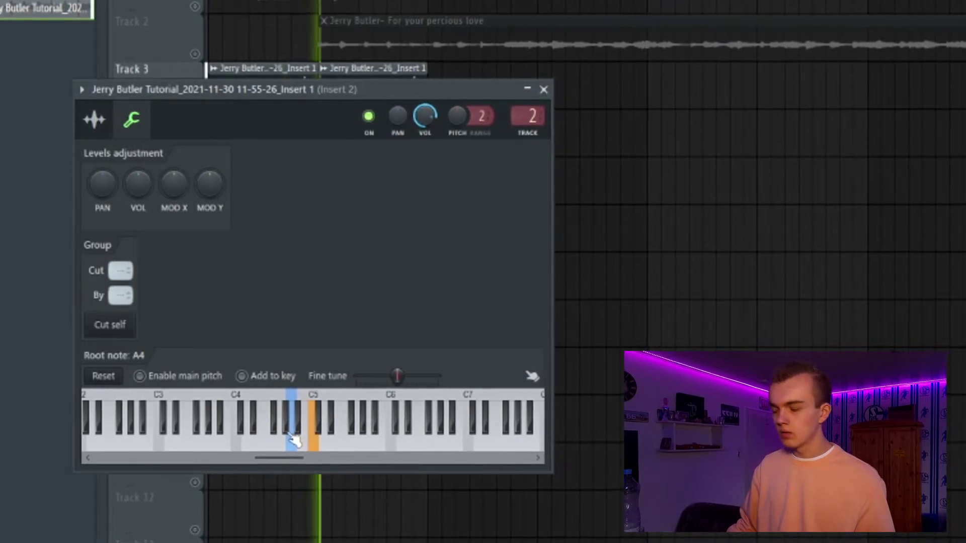
click(288, 433)
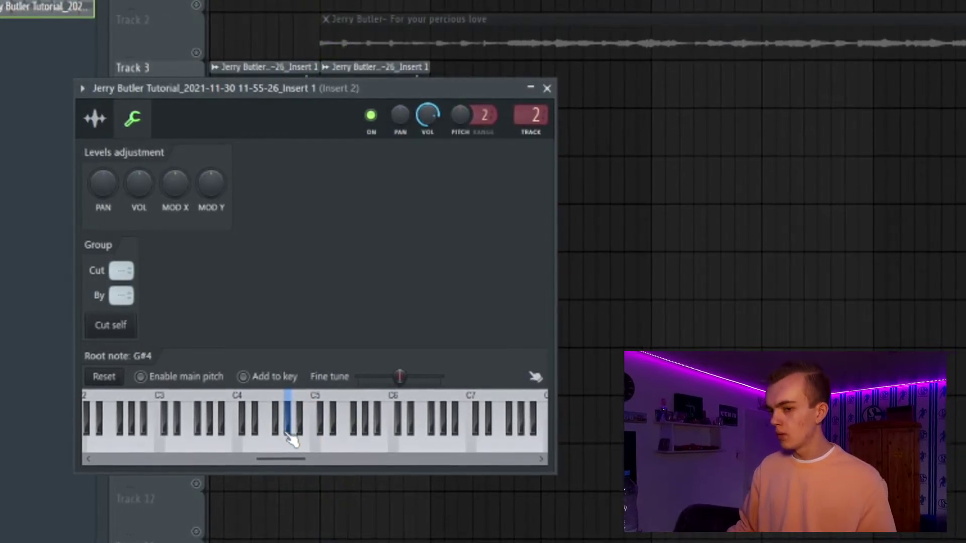
click(95, 119)
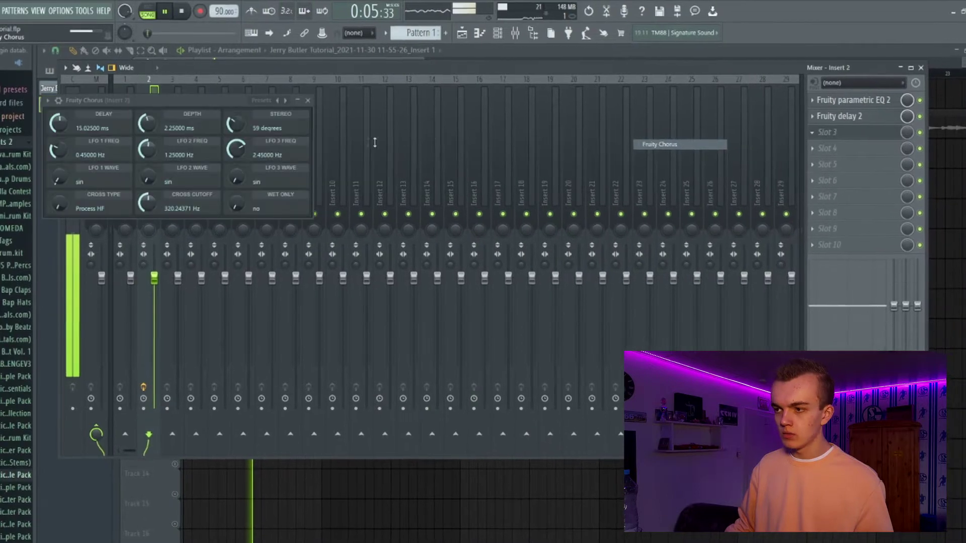
Add Fruity Chorus to the third effect slot of mixer Insert 2, keeping its default settings
click(854, 134)
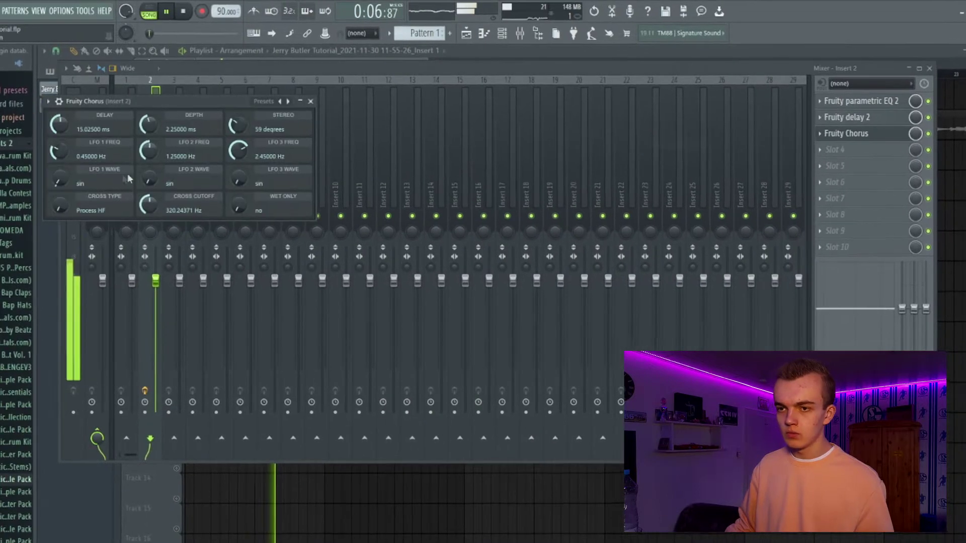
click(313, 102)
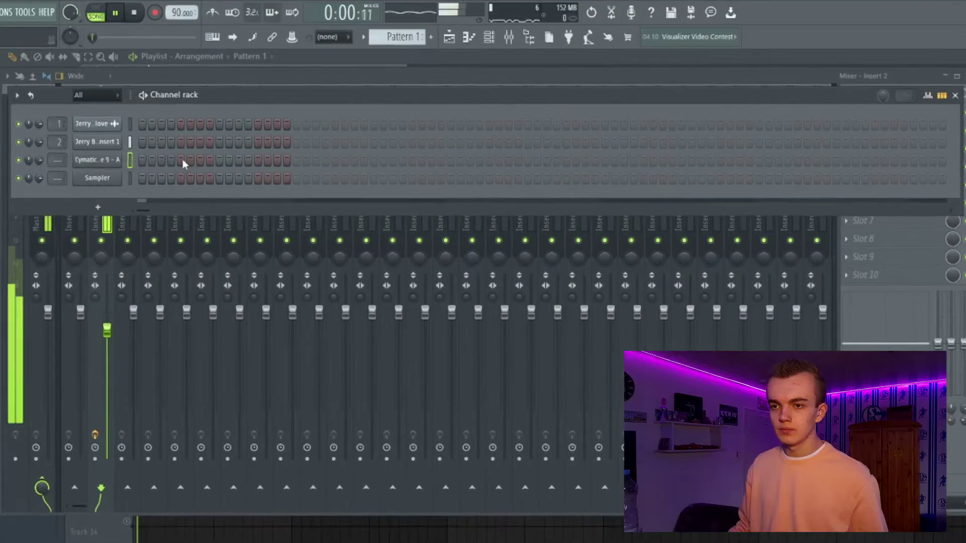
Place hits on steps 5, 13, 21 and 29 of the Cymatics sample channel in the channel rack
click(258, 160)
click(336, 160)
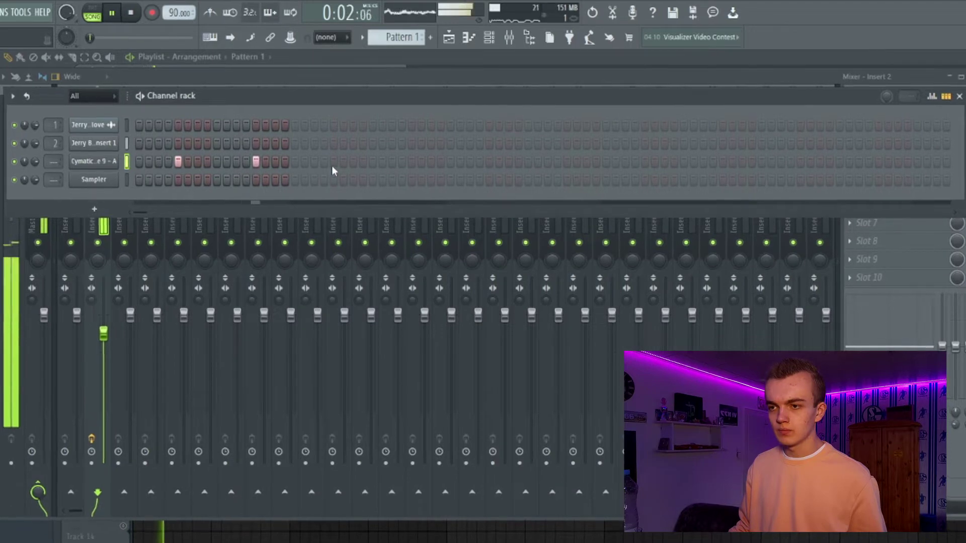
click(411, 162)
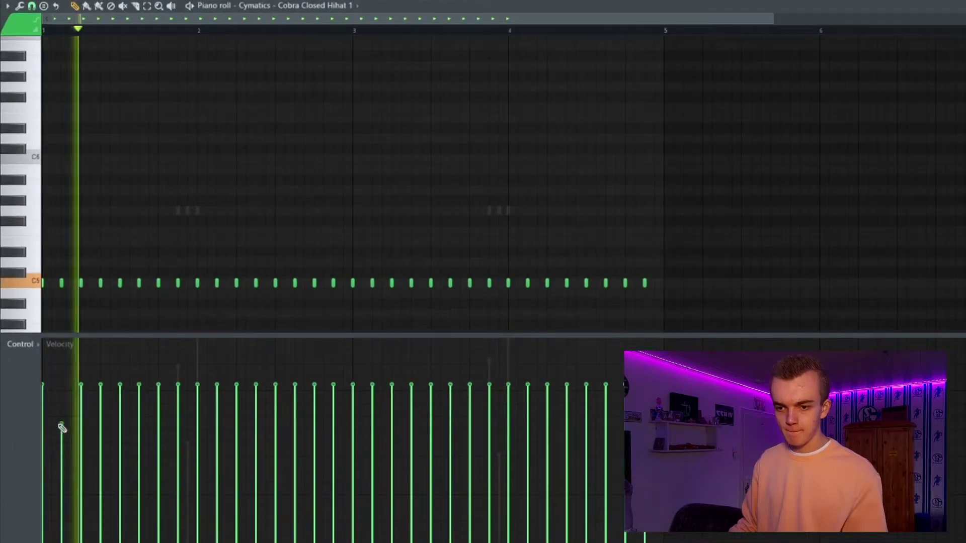
Lower the velocities of the second and fourth closed hi-hat notes and delete all notes after the fourth
click(103, 401)
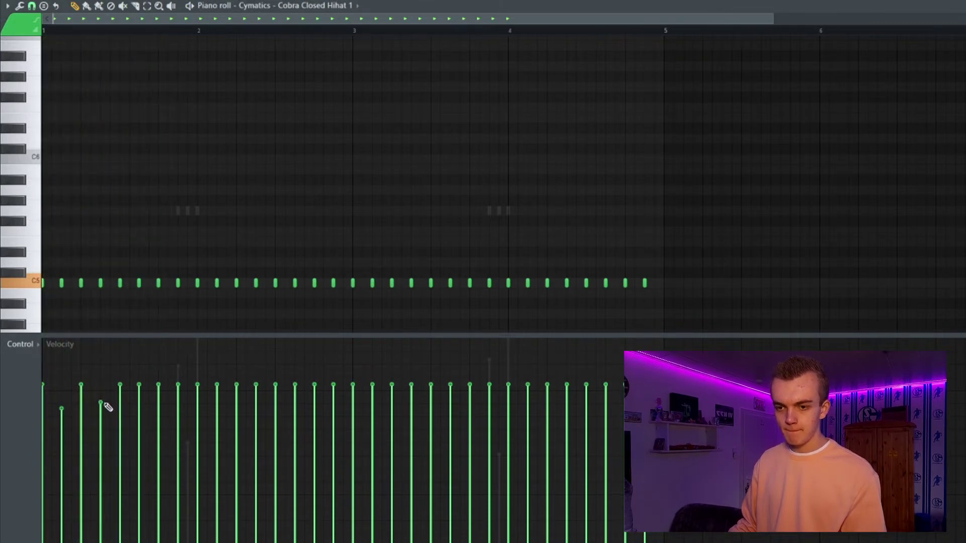
drag(113, 279, 683, 309)
key(Delete)
Lengthen the four hi-hat notes until they touch and duplicate the group to fill four bars
drag(43, 237, 111, 285)
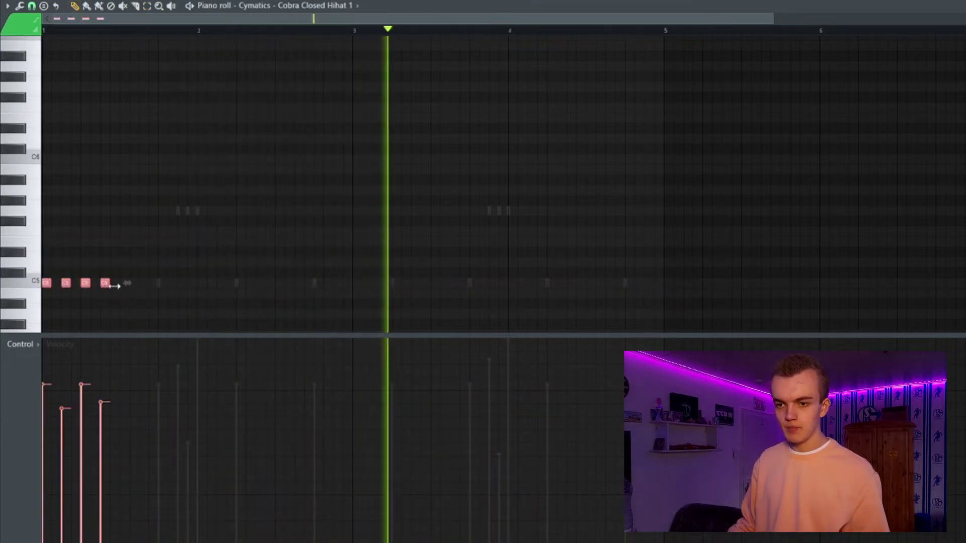
scroll(271, 224, down, 3)
key(ctrl+b)
key(ctrl+b)
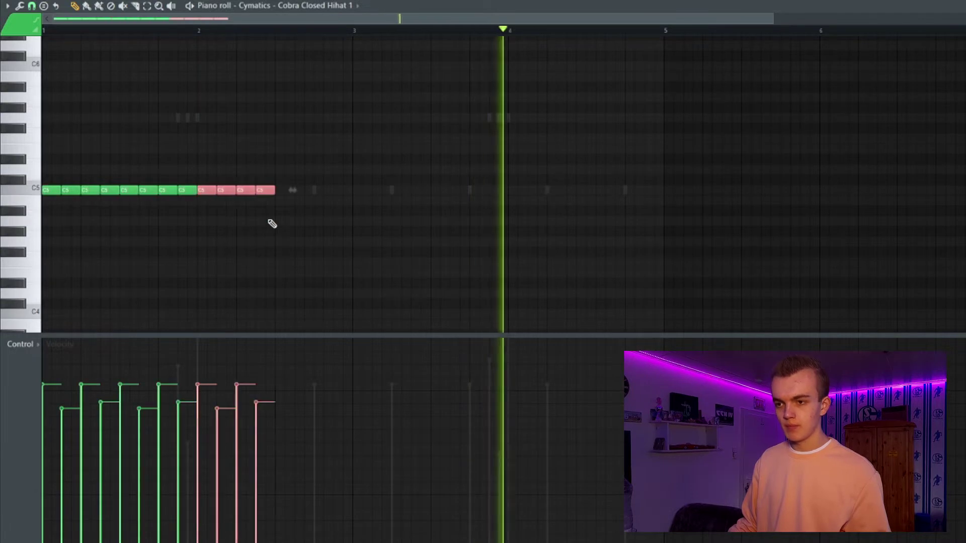
key(ctrl+b)
key(ctrl+b)
key(ctrl+b)
key(ctrl+b)
key(ctrl+b)
key(ctrl+d)
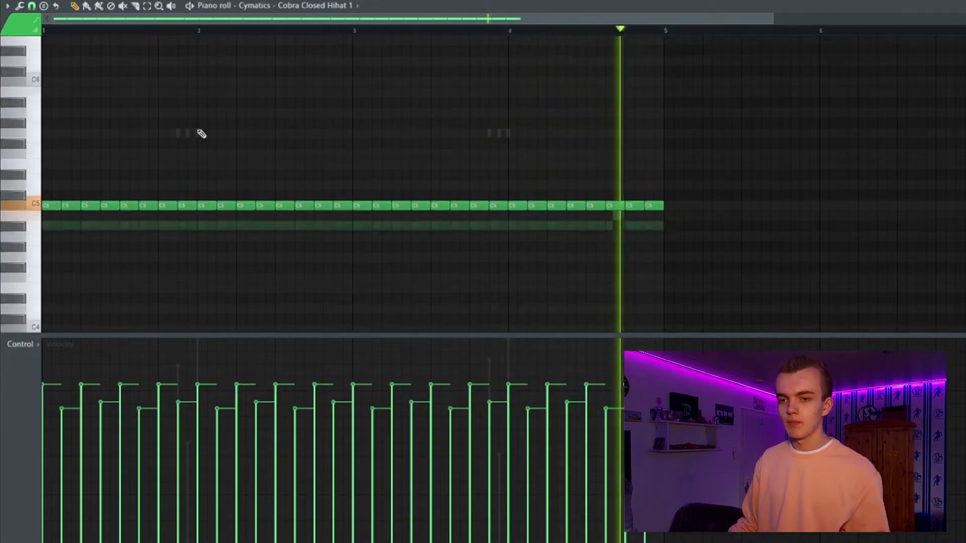
Chop the second hi-hat note into four short notes and ramp their velocities upward
key(space)
key(alt+u)
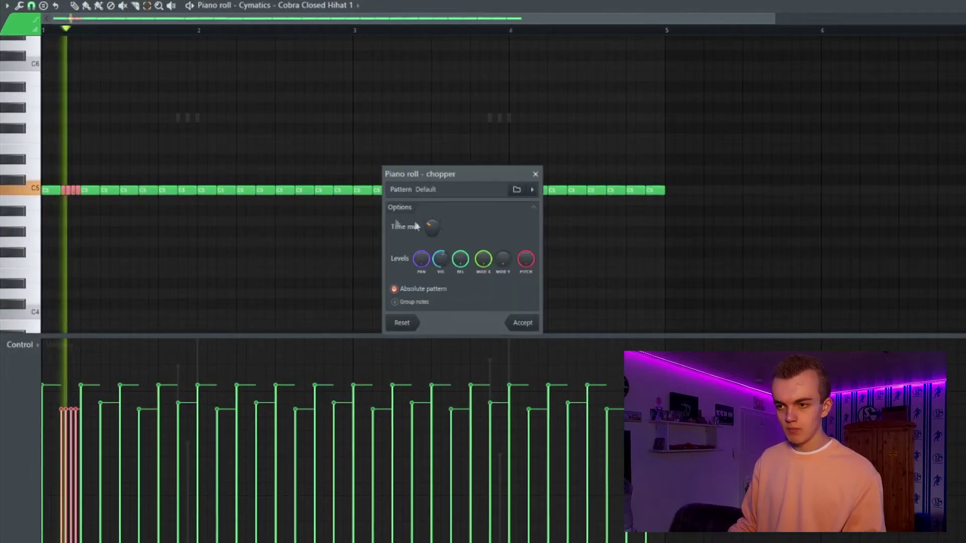
click(520, 324)
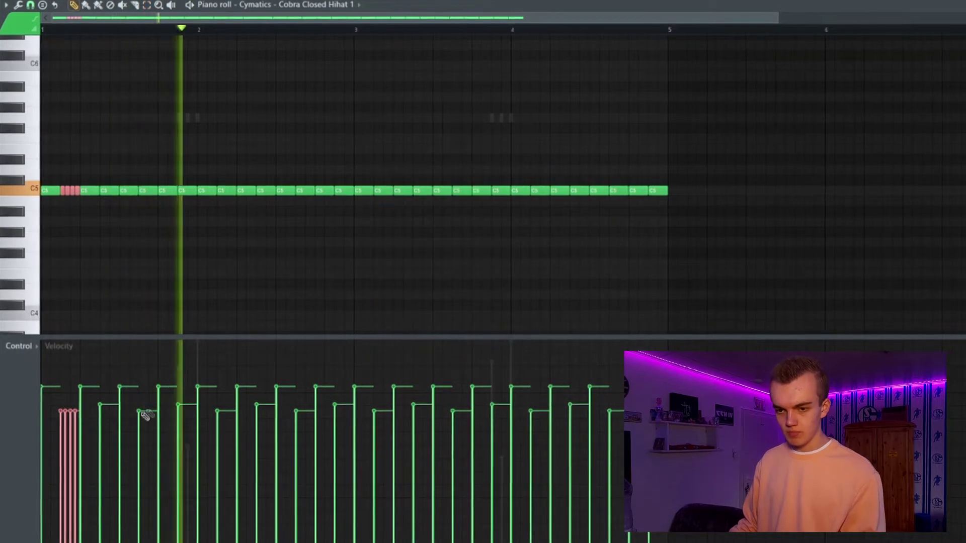
drag(61, 422, 79, 402)
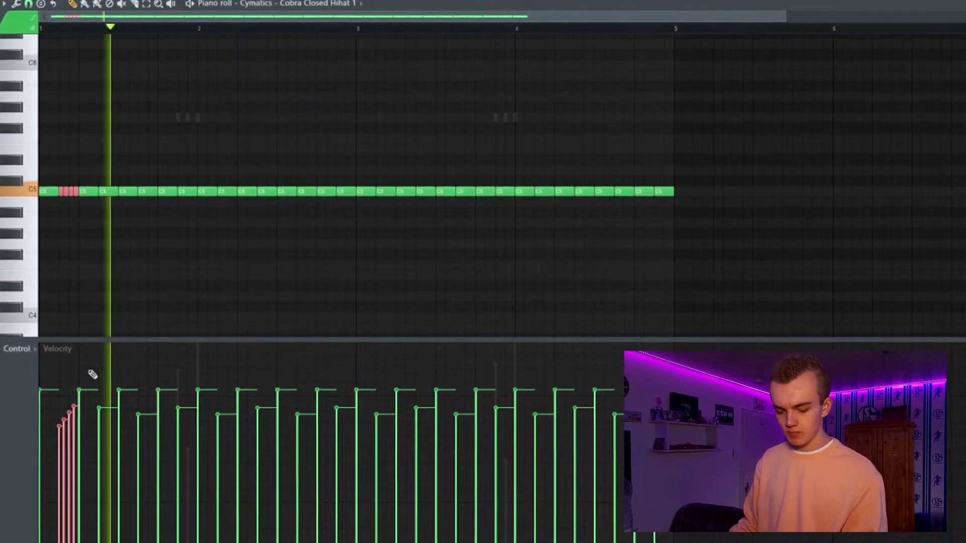
key(space)
Chop the fourth hi-hat note of bar 1 into two short notes and also chop the bar's eighth note
ctrl+click(108, 194)
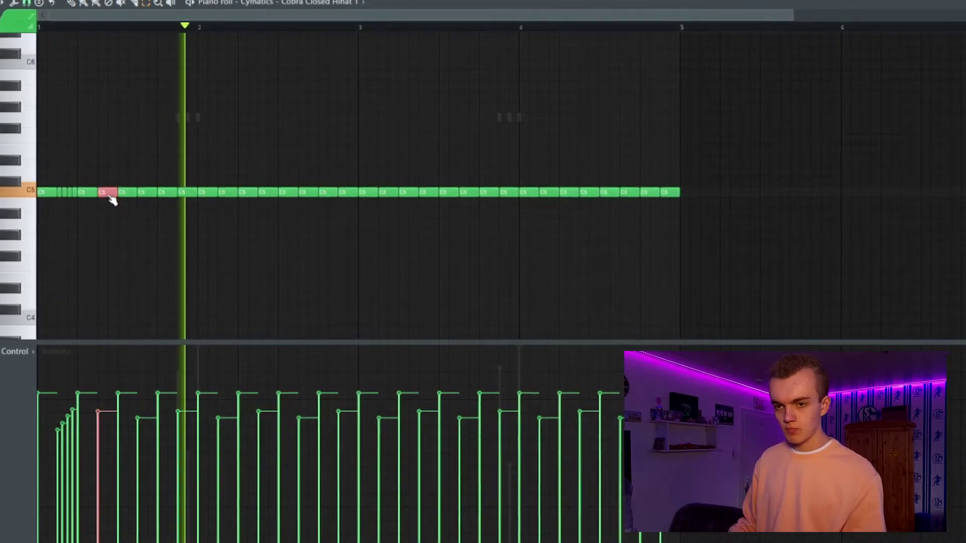
key(alt+u)
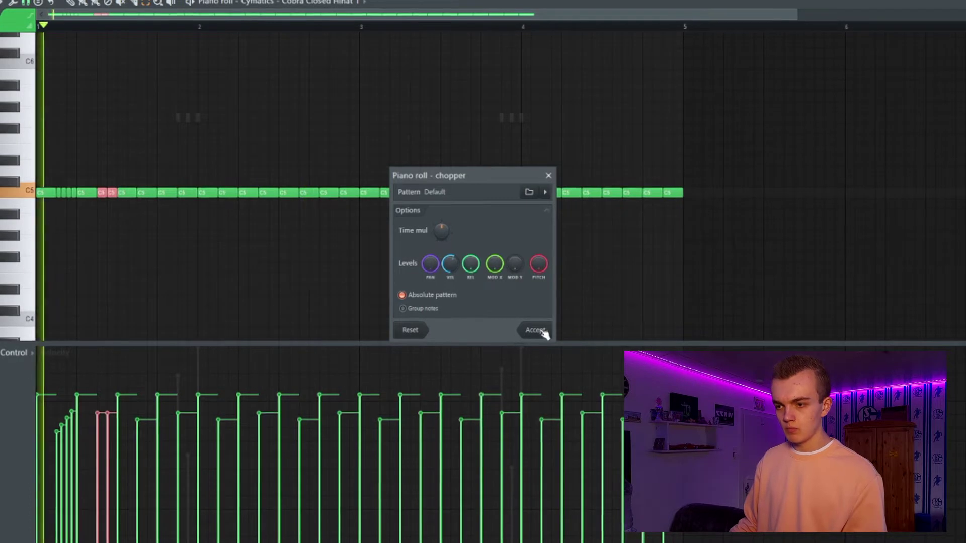
click(536, 330)
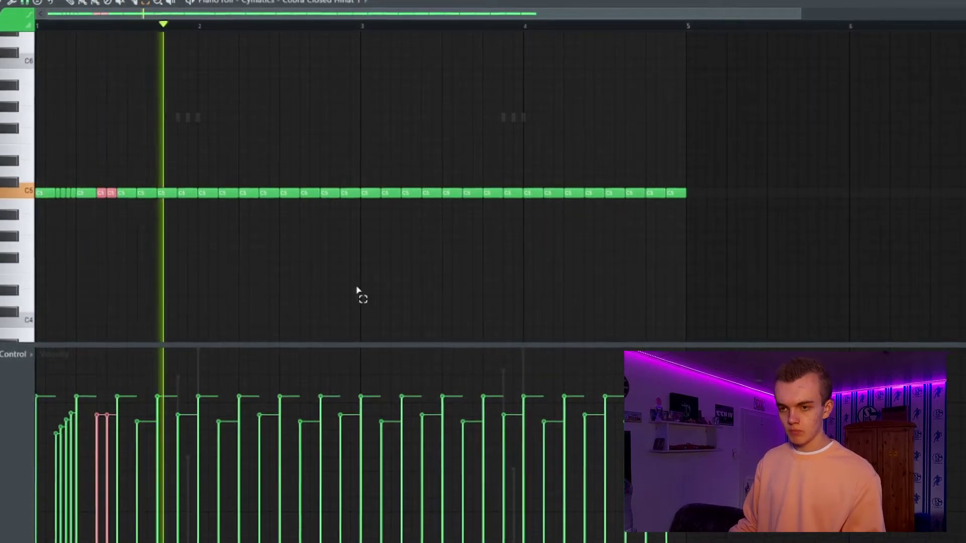
ctrl+click(187, 193)
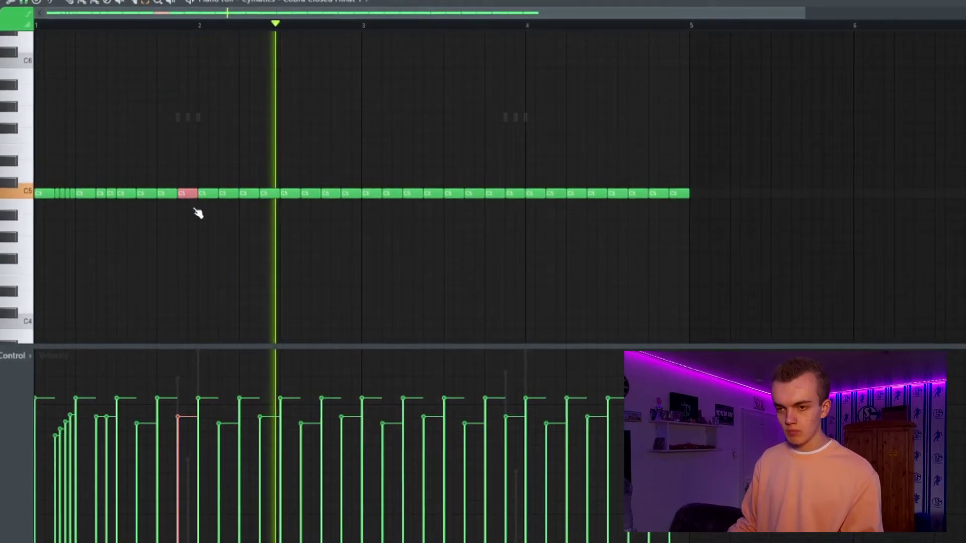
key(alt+u)
click(539, 331)
Replace the hi-hat notes in bars 3 and 4 with a copy of the first two bars
drag(364, 200, 677, 213)
key(Delete)
key(ctrl+v)
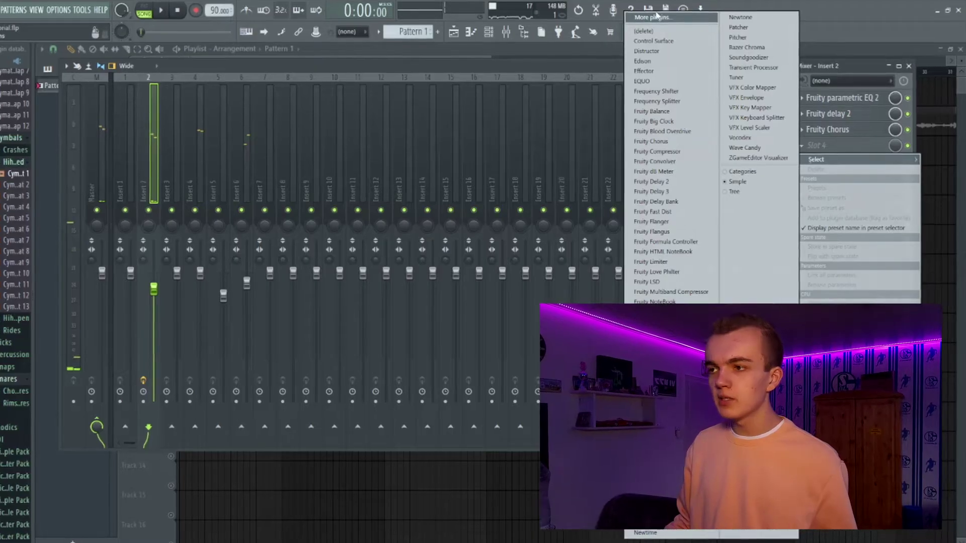
Load ShaperBox on mixer Insert 2, add its Pan shaper and reduce the mid mix
click(654, 26)
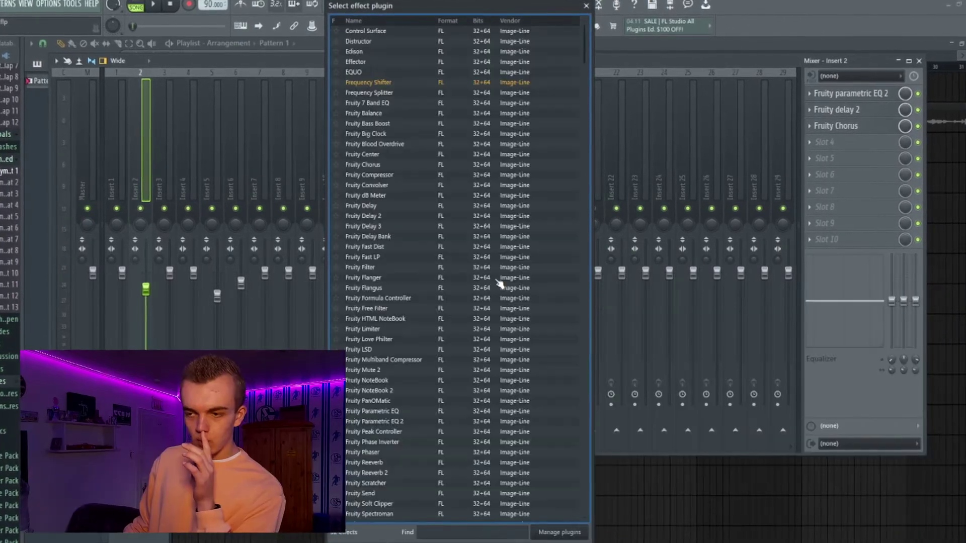
scroll(500, 284, down, 10)
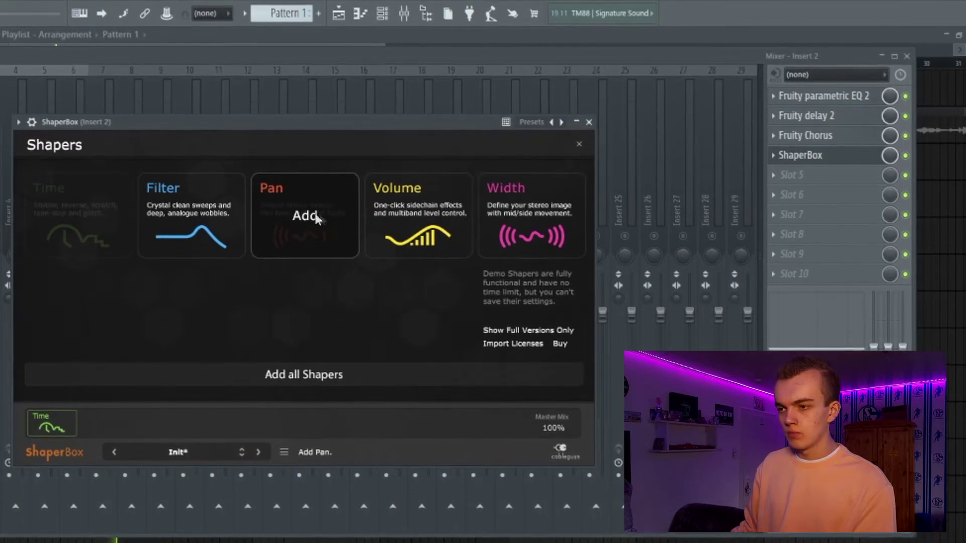
click(327, 221)
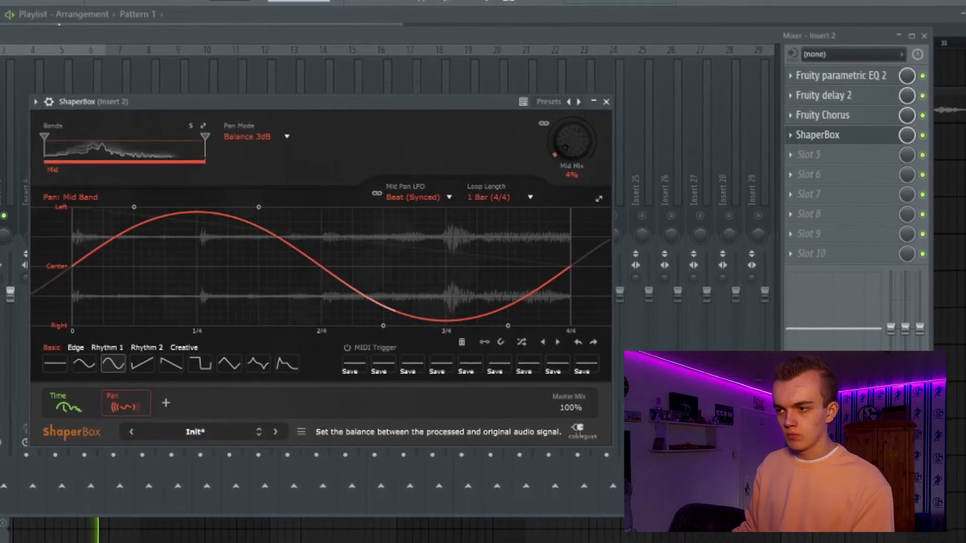
click(608, 100)
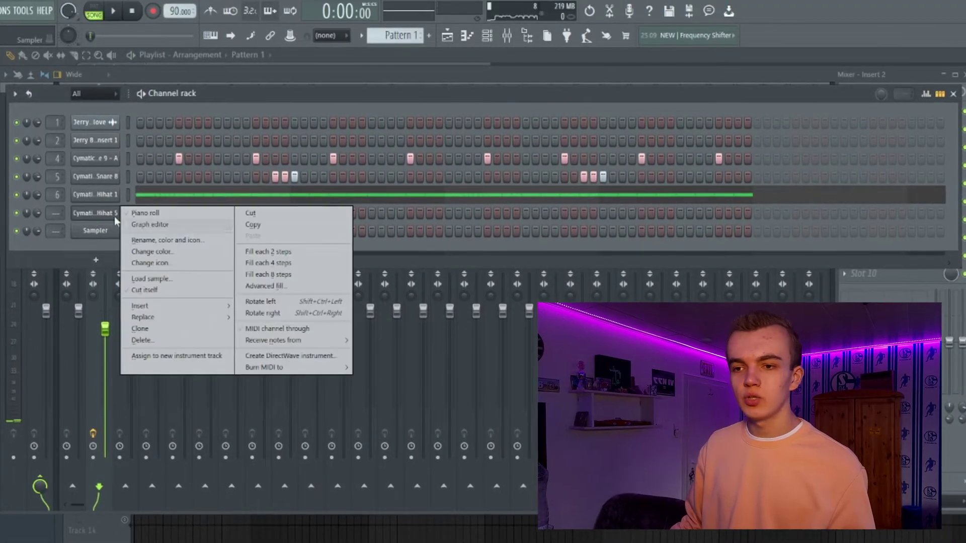
Fill the Cobra Closed Hihat 5 channel on every fourth step and delete its notes from bar 3 onward
click(266, 264)
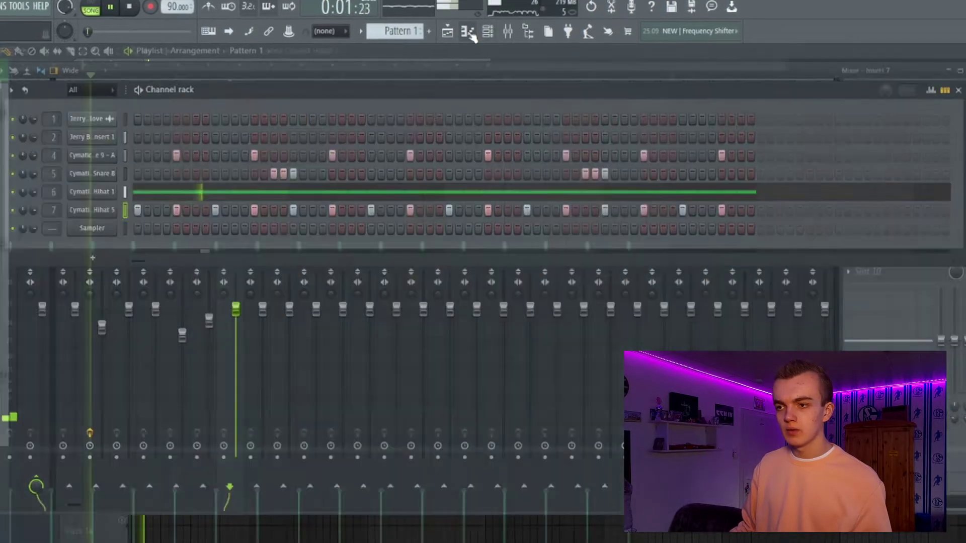
click(468, 36)
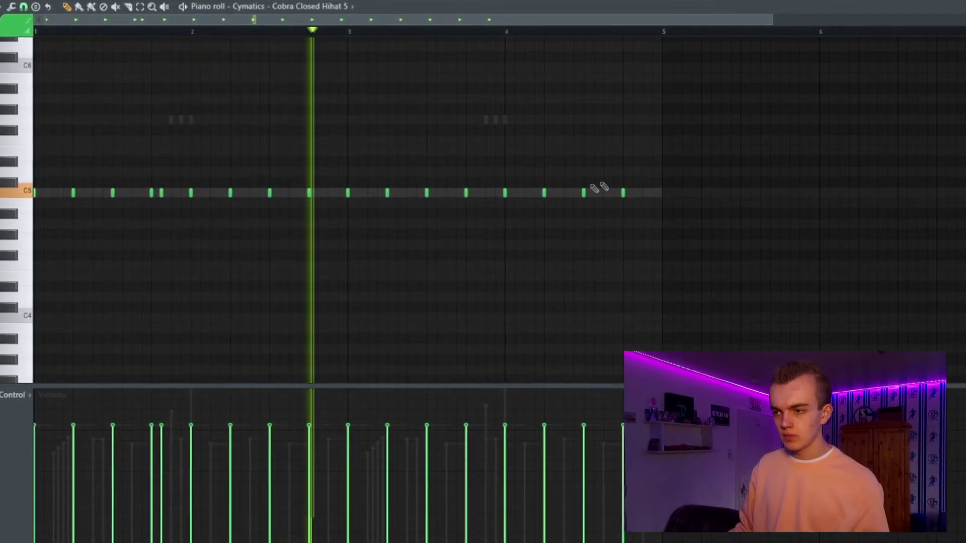
drag(653, 187, 345, 233)
key(Delete)
Lower the velocities of the second, seventh and ninth Closed Hihat 5 notes
click(74, 442)
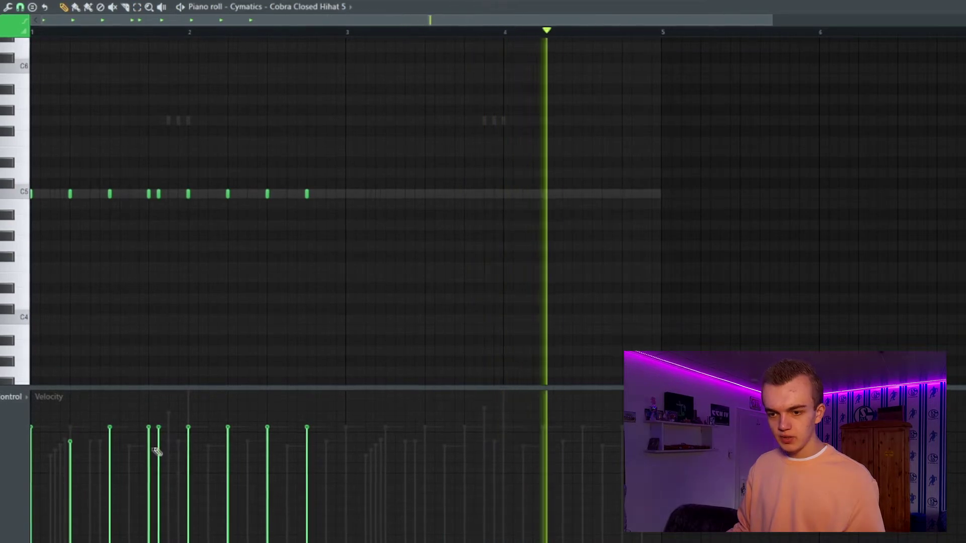
click(226, 440)
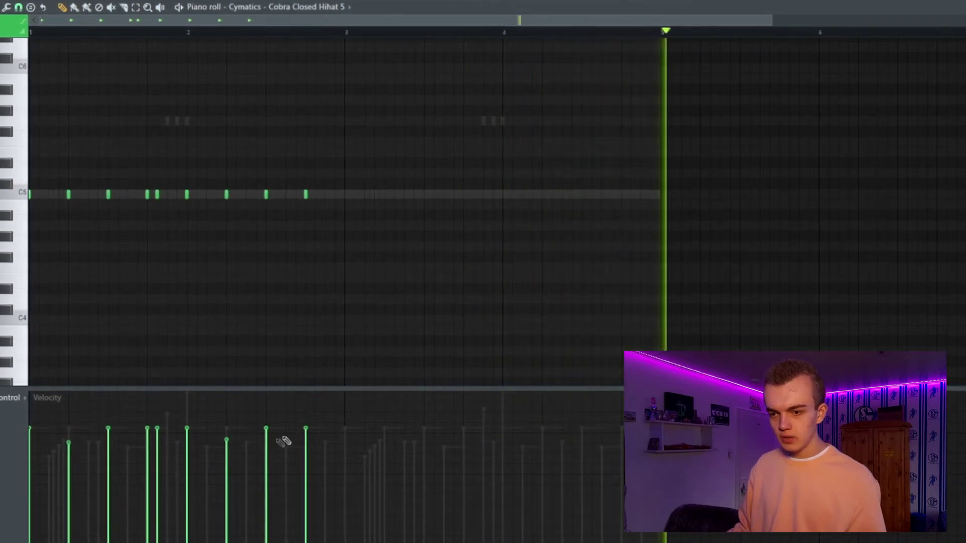
click(305, 439)
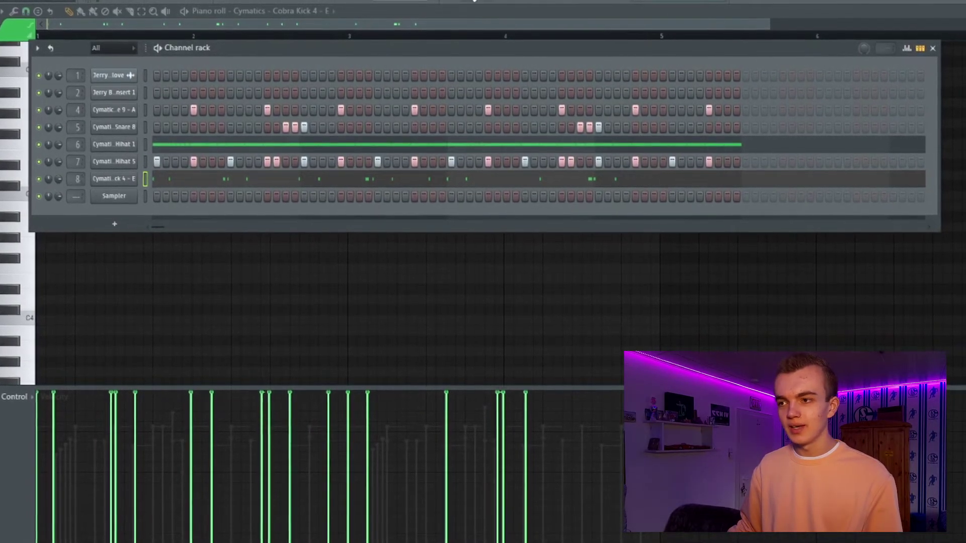
Add kick notes on steps 11 and 15 of bar 1 in the Cobra Kick 4 piano roll
click(474, 1)
drag(582, 172, 353, 263)
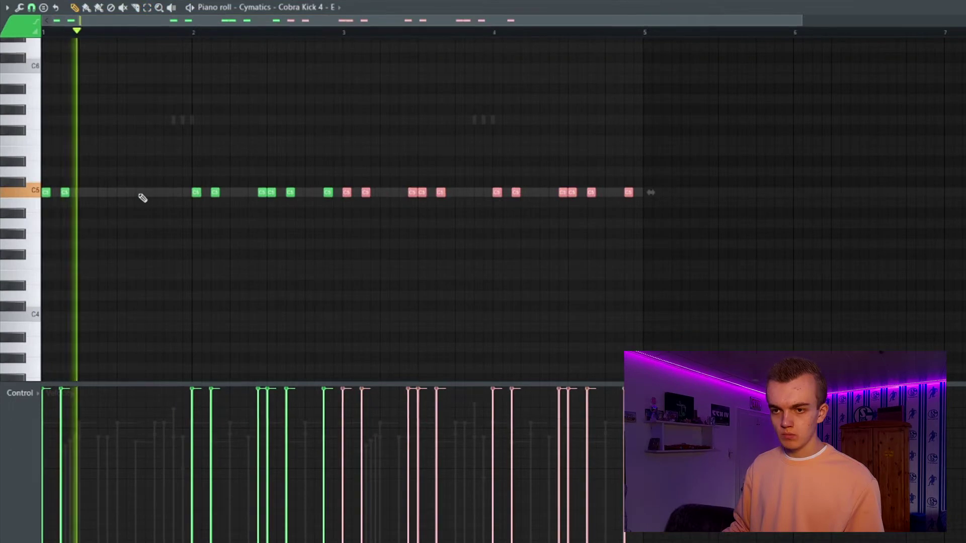
click(140, 193)
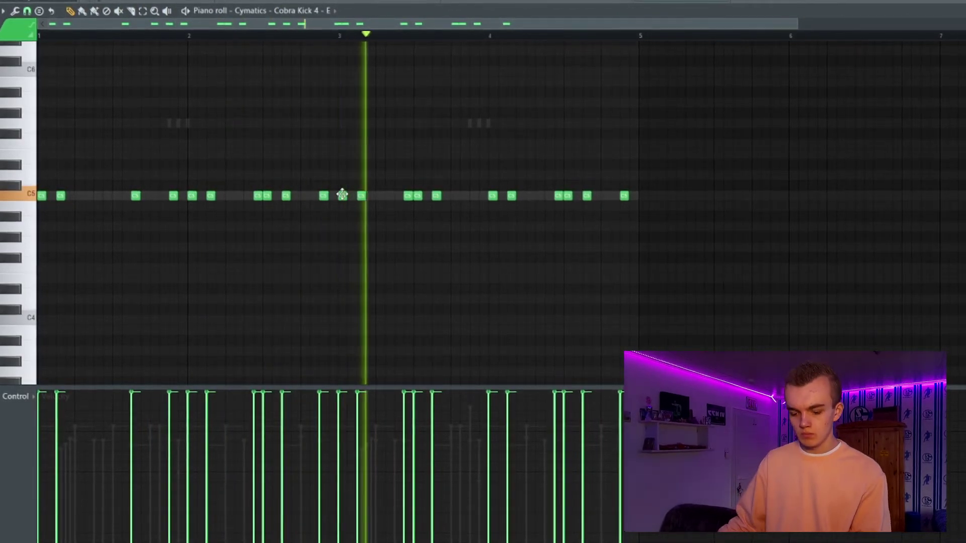
Replace the kick notes in bars 3 and 4 with a duplicate of the first two bars, aligned to the start of bar 3
drag(341, 195, 690, 210)
key(Delete)
drag(362, 173, 40, 251)
key(ctrl+b)
drag(349, 197, 342, 197)
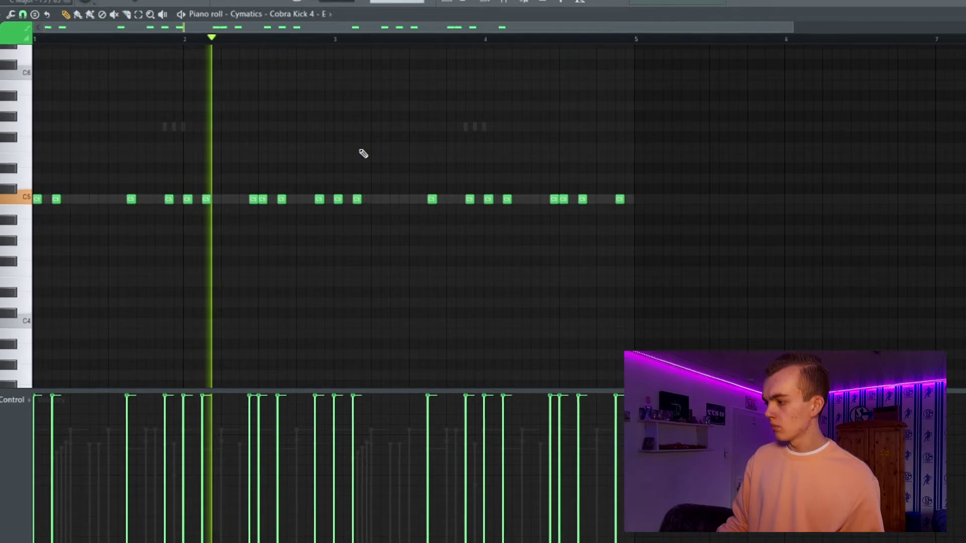
Delete the Cobra Rimshot Snare 8 channel from the channel rack
click(308, 19)
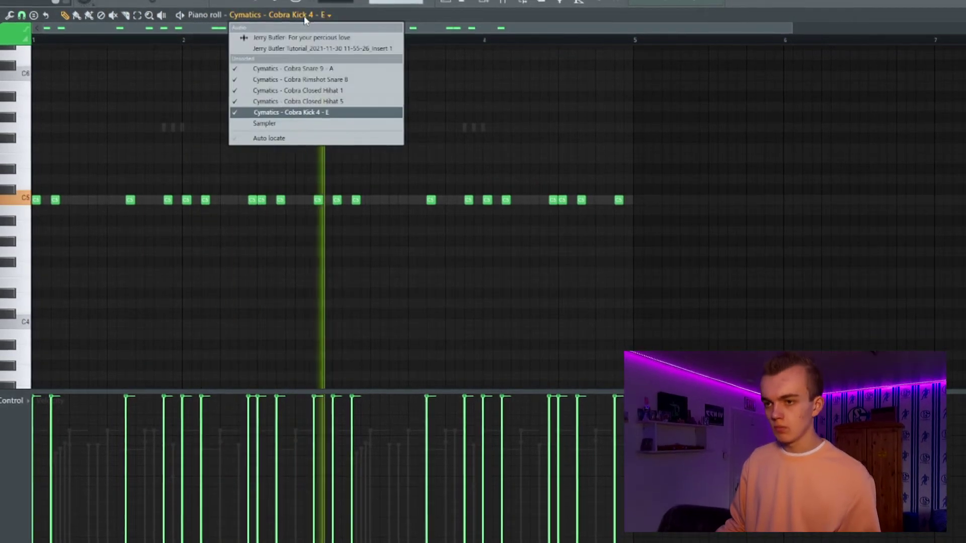
click(481, 3)
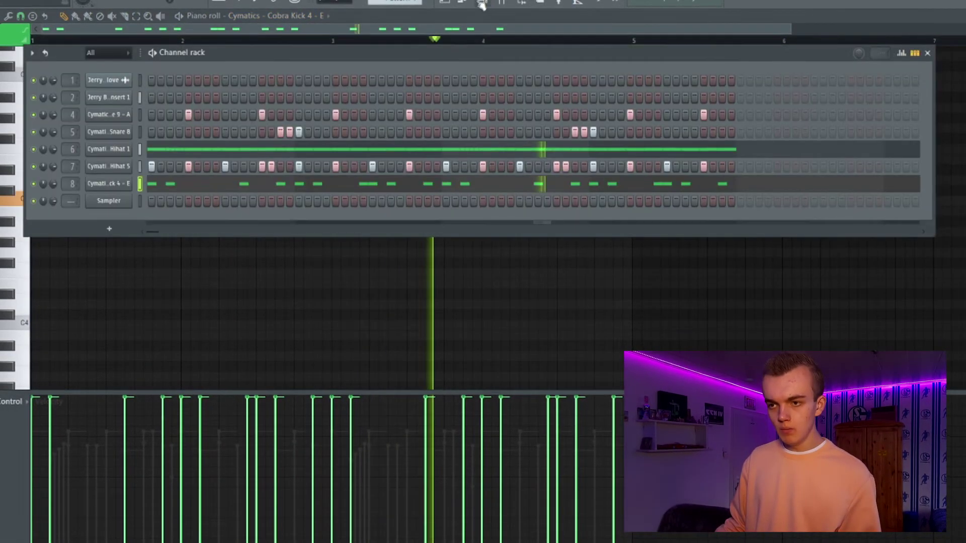
right_click(121, 129)
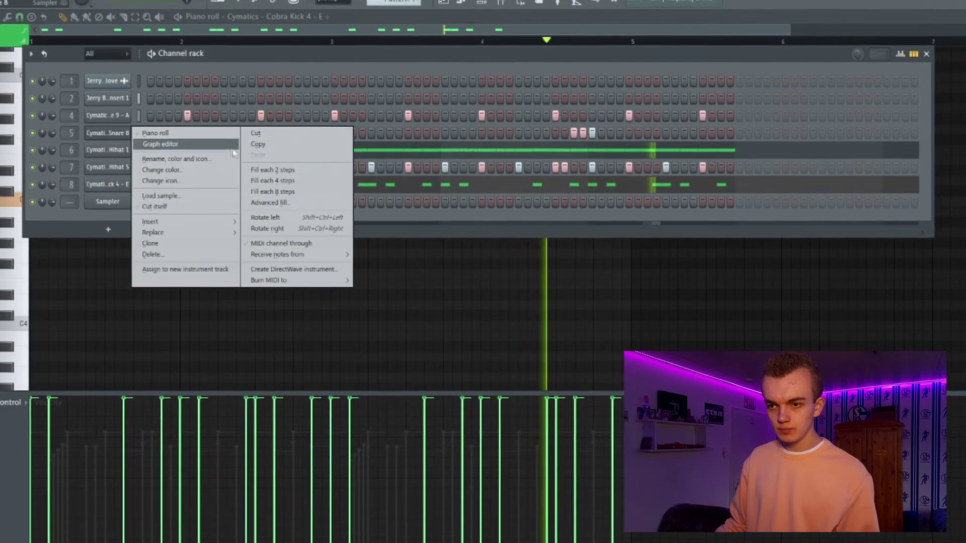
click(151, 255)
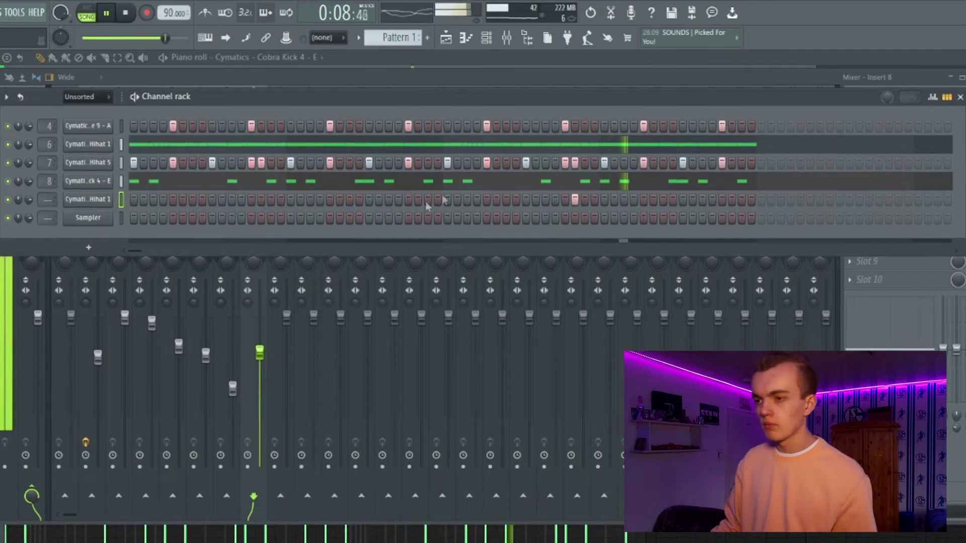
Place a hit on step 14 of the newly added Hihat 1 channel and on step 16 of the Cobra Percussion 22 channel
click(258, 202)
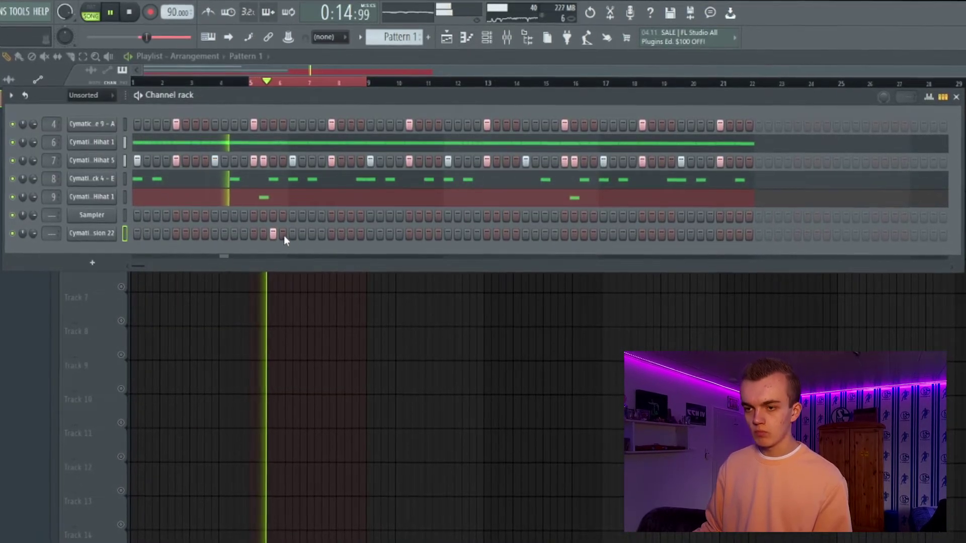
click(283, 235)
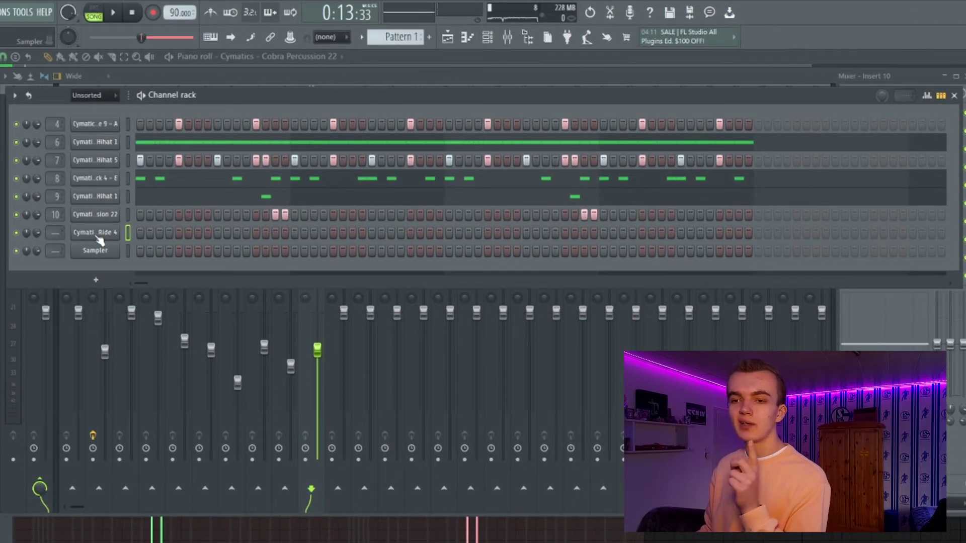
Fill the Cobra Ride 4 channel on every 8 steps and lower the volume of mixer Insert 11
right_click(101, 234)
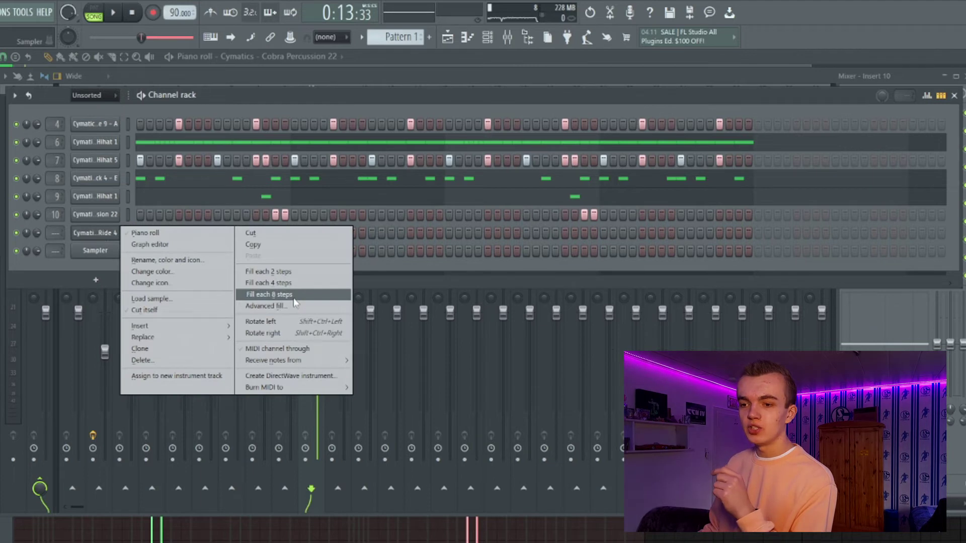
click(268, 295)
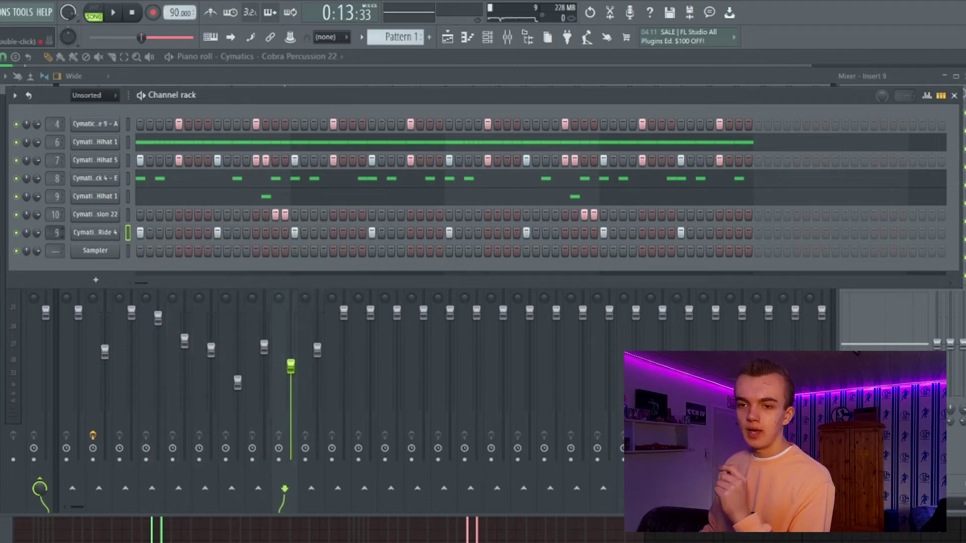
drag(345, 314, 355, 330)
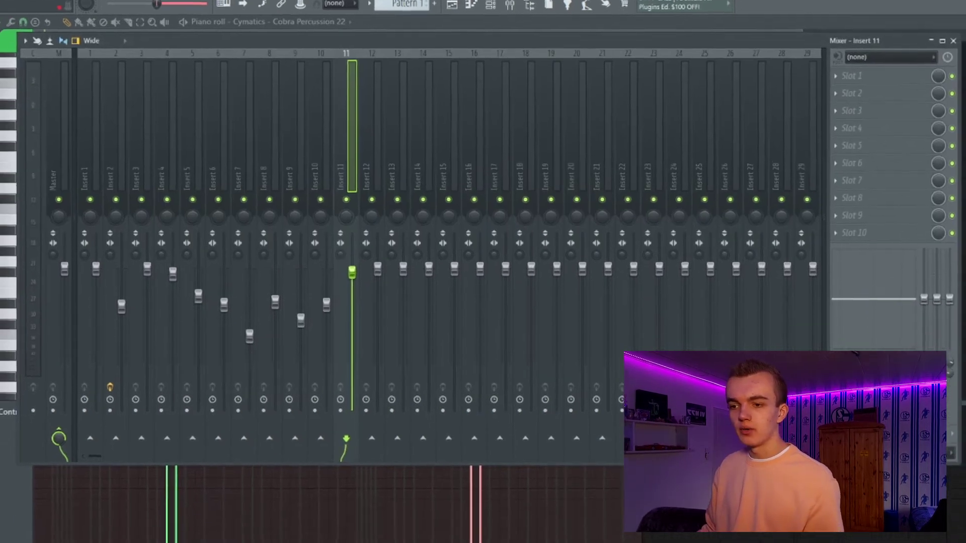
Lower the velocity of every second Cobra Ride 4 note during playback
key(space)
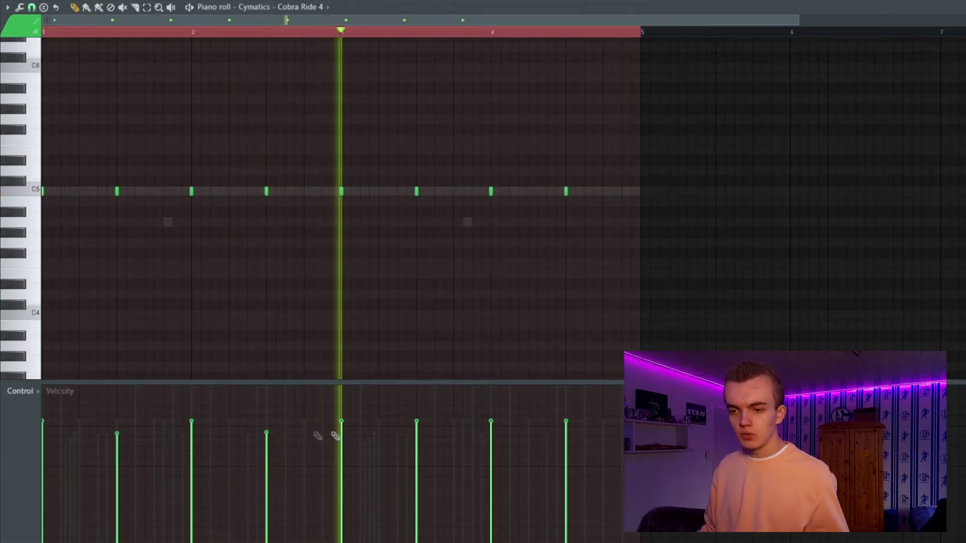
click(417, 433)
click(566, 434)
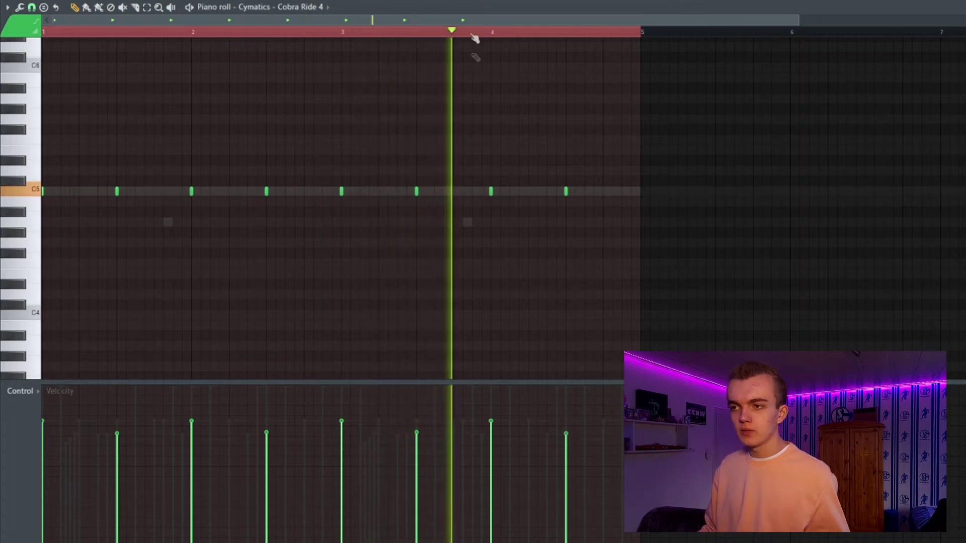
Add Fruity Parametric EQ 2 and Fruity Reeverb 2 to mixer Insert 11 and adjust the reverb's delay and bass
key(F9)
click(831, 61)
mouse_move(847, 75)
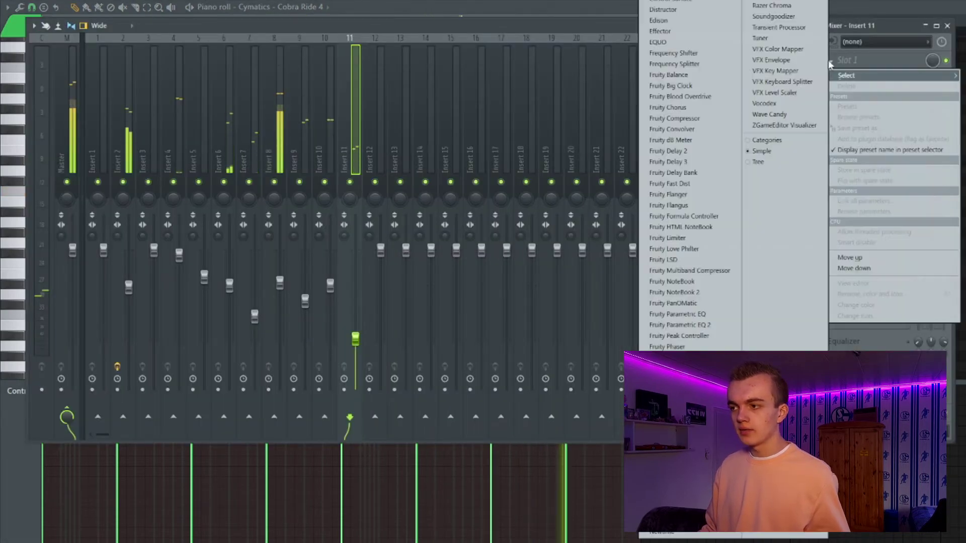
click(681, 325)
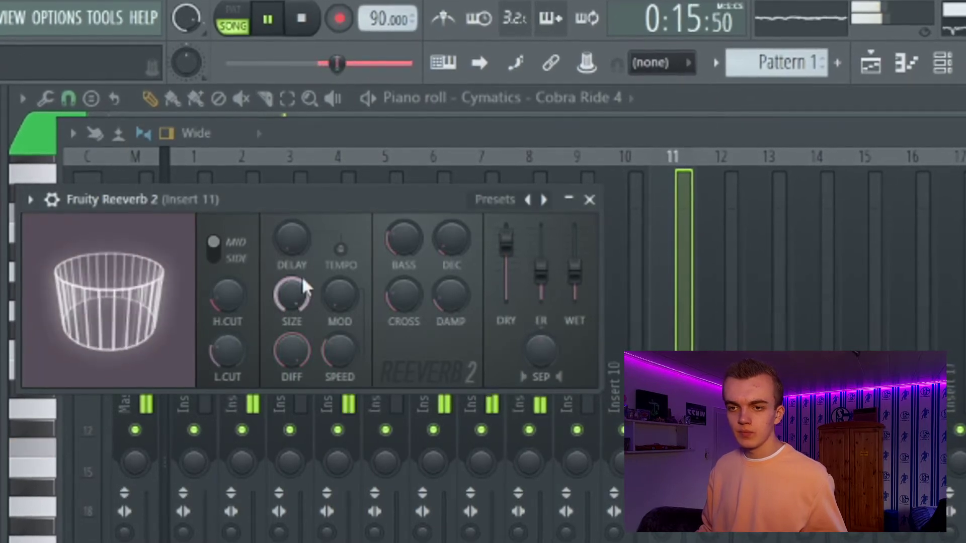
drag(300, 245, 300, 234)
drag(400, 245, 450, 239)
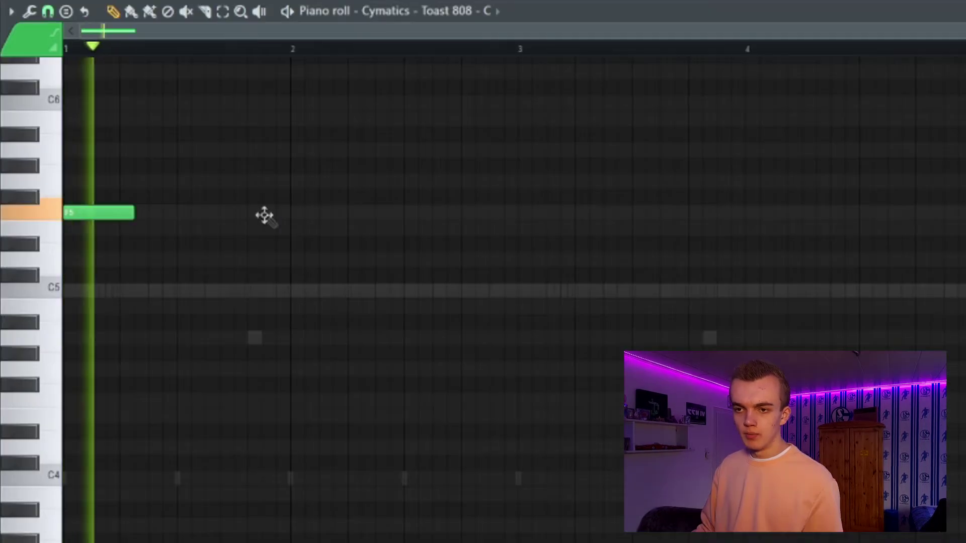
Draw a short F5 note ending at the bar 2 line and a short D5 note at the start of bar 2 for the Toast 808
click(265, 214)
drag(331, 214, 289, 213)
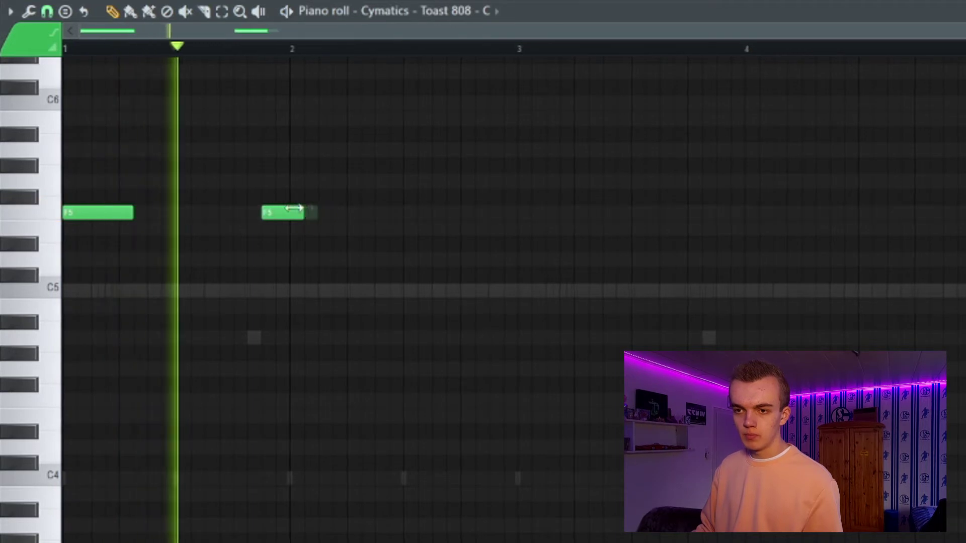
click(297, 245)
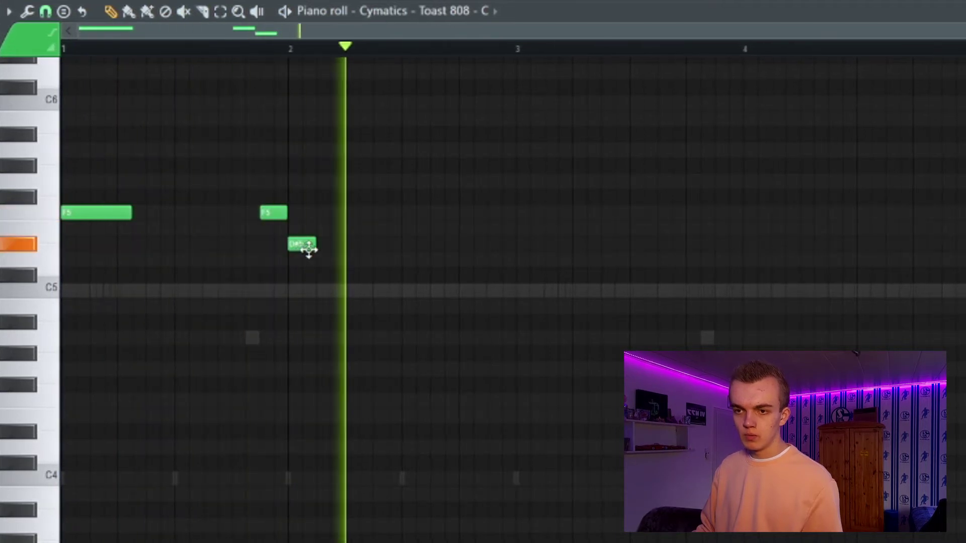
drag(303, 254, 299, 267)
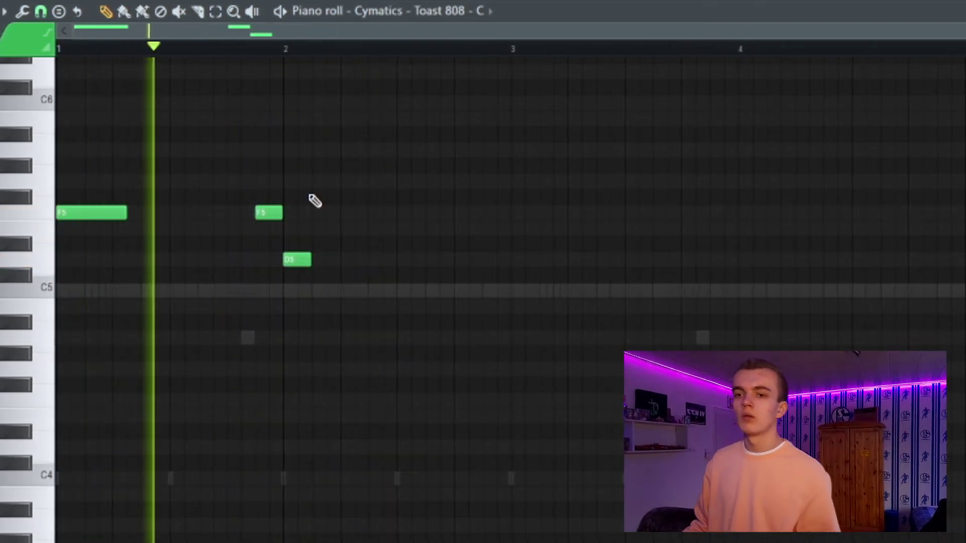
key(space)
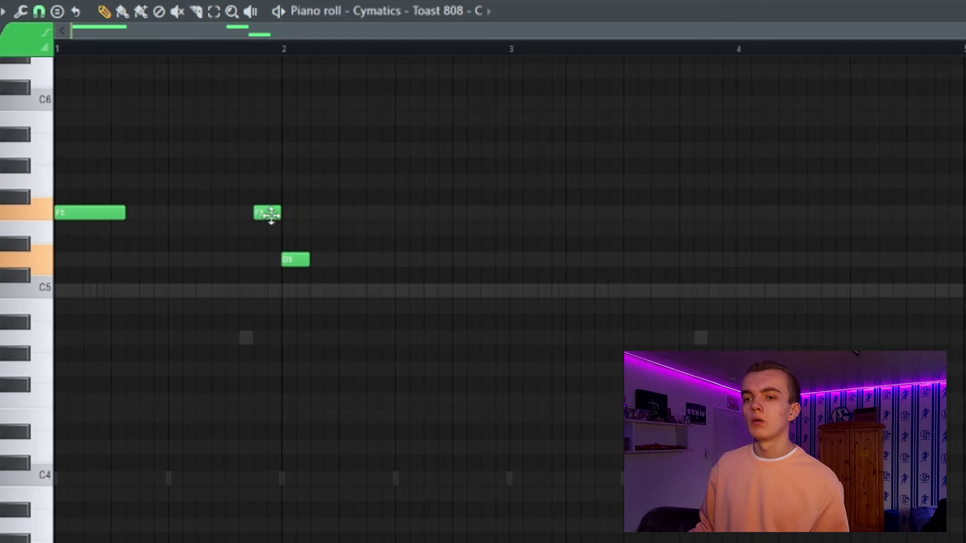
Shorten the F5 note just before bar 2 and add a short D5 note ending at the bar 3 line
drag(279, 215, 280, 214)
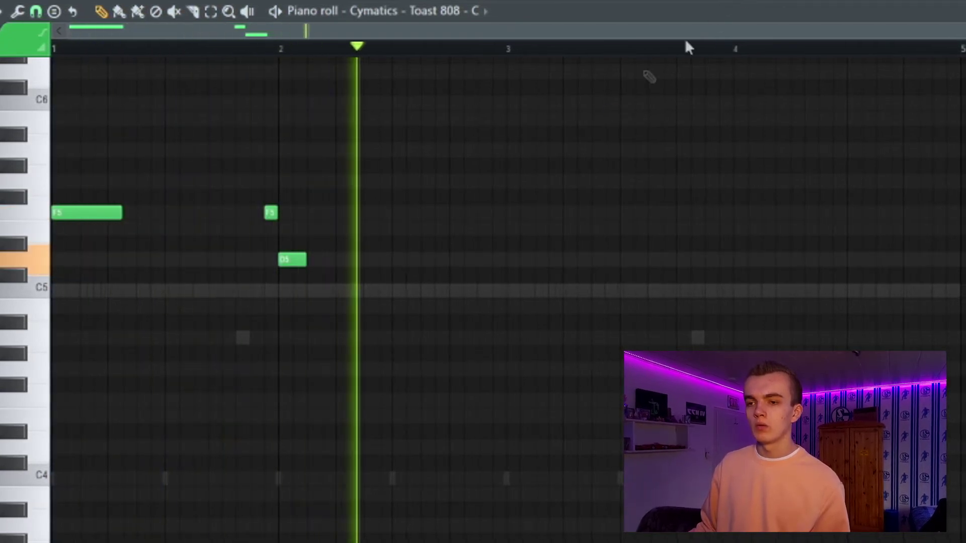
key(space)
click(478, 260)
key(space)
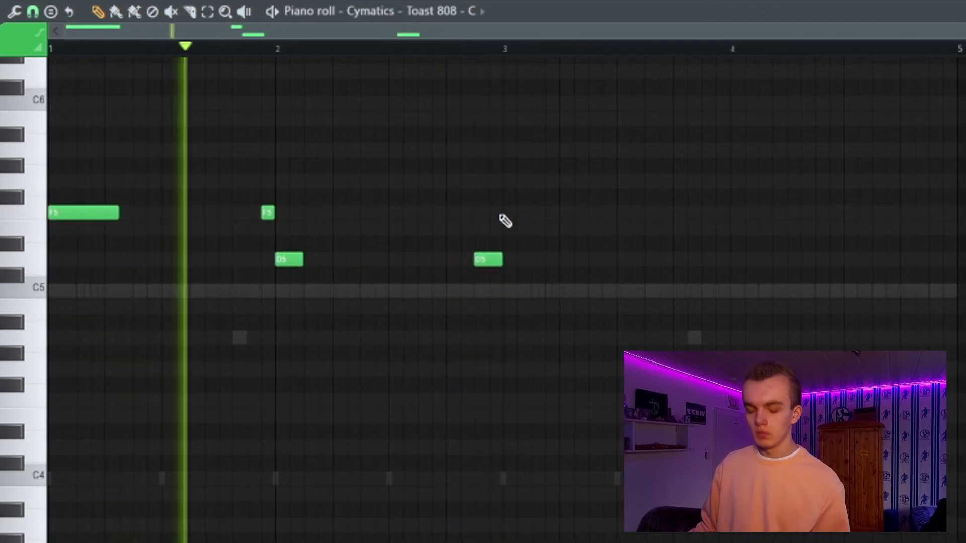
Move the short F5 note before bar 2 slightly earlier and play back the bassline to check its timing
key(e)
key(space)
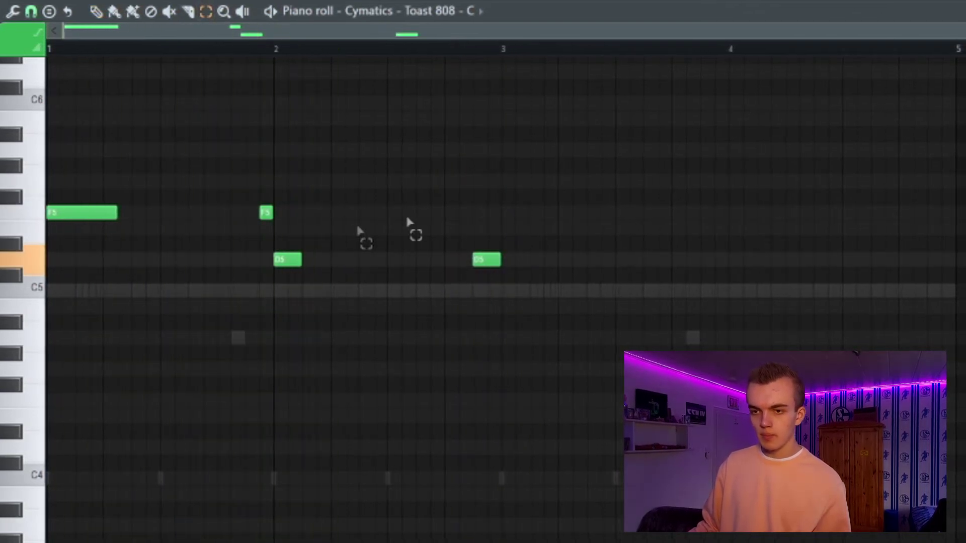
key(space)
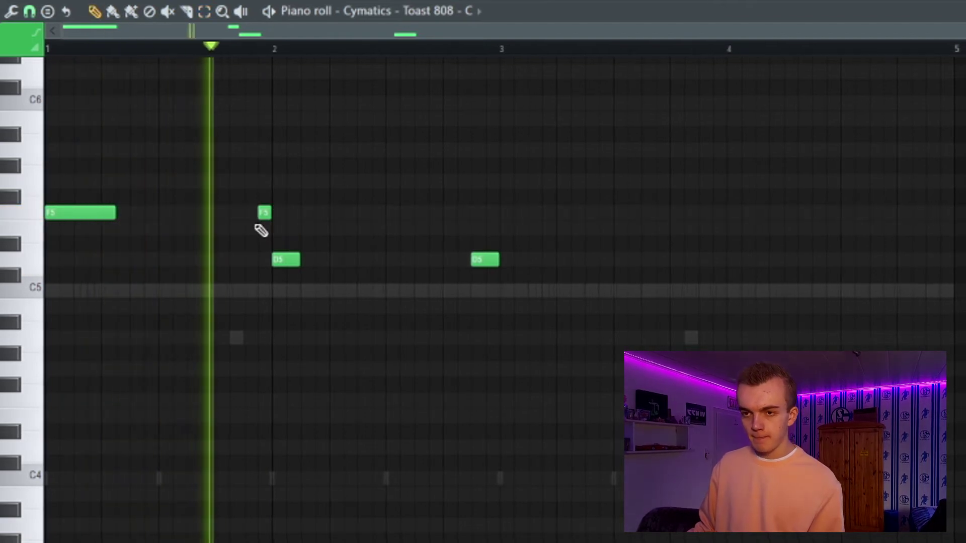
drag(252, 216, 239, 214)
key(space)
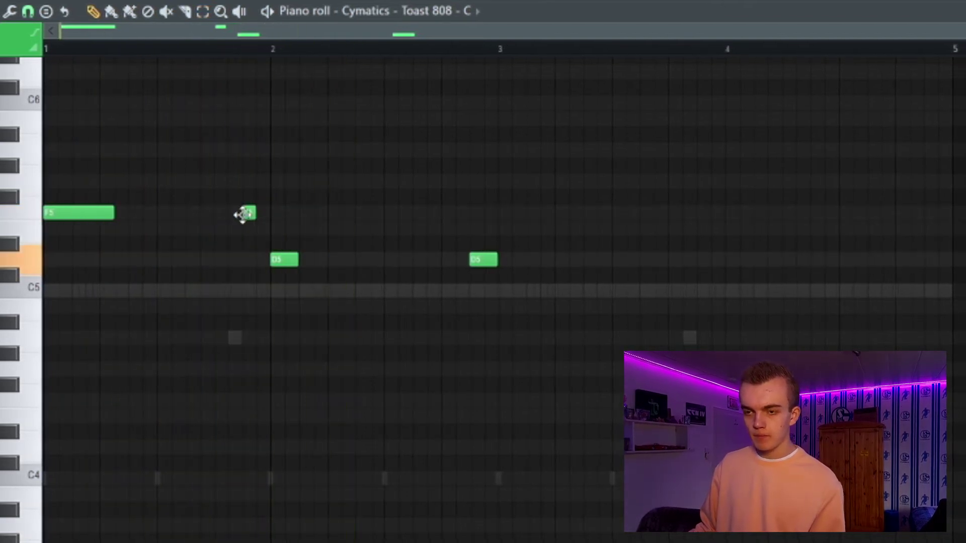
key(space)
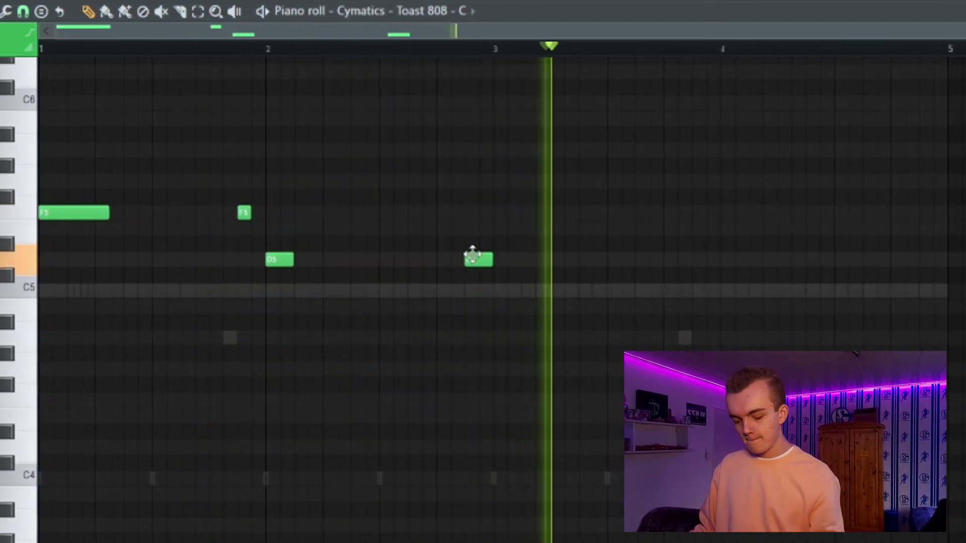
Duplicate the two-bar Toast 808 bassline into bars 3 and 4
key(ctrl+b)
click(540, 181)
right_click(540, 182)
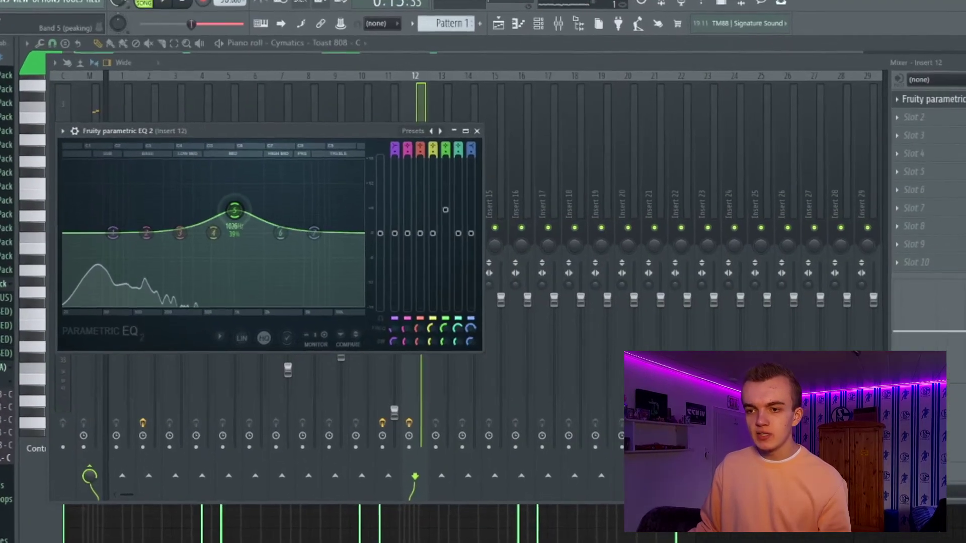
On Insert 12's Fruity Parametric EQ 2, boost band 5 broadly in the mids and make band 7 a low pass at about 7.4 kHz
drag(235, 210, 231, 208)
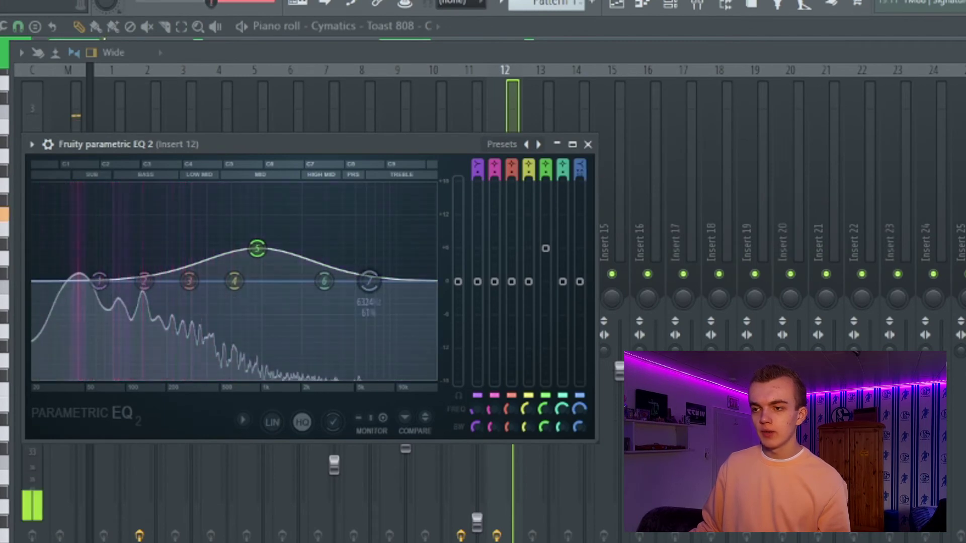
drag(584, 165, 583, 194)
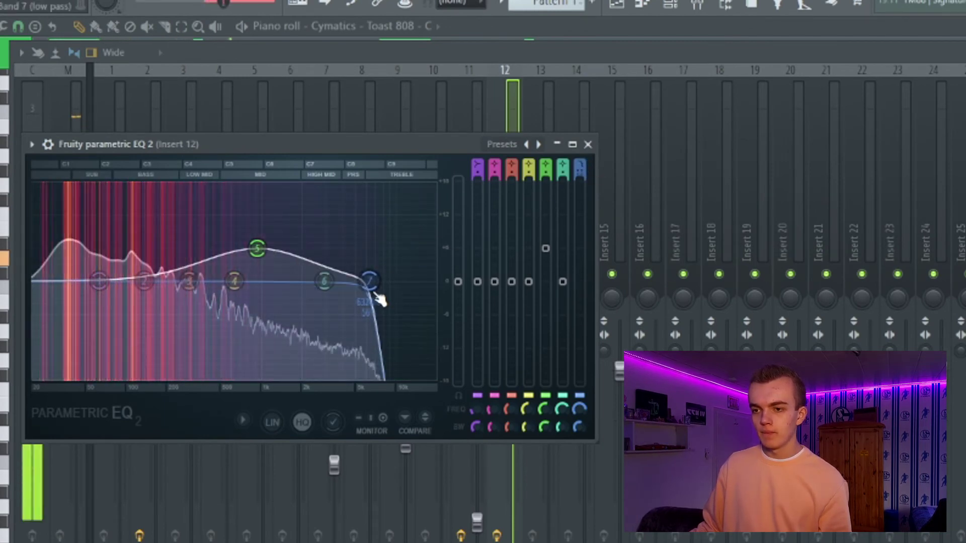
drag(373, 289, 382, 289)
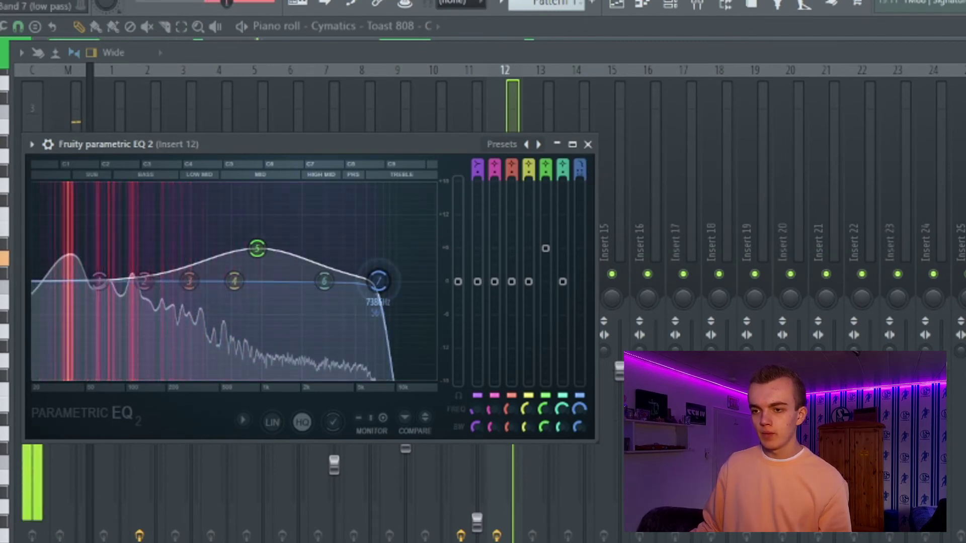
click(587, 144)
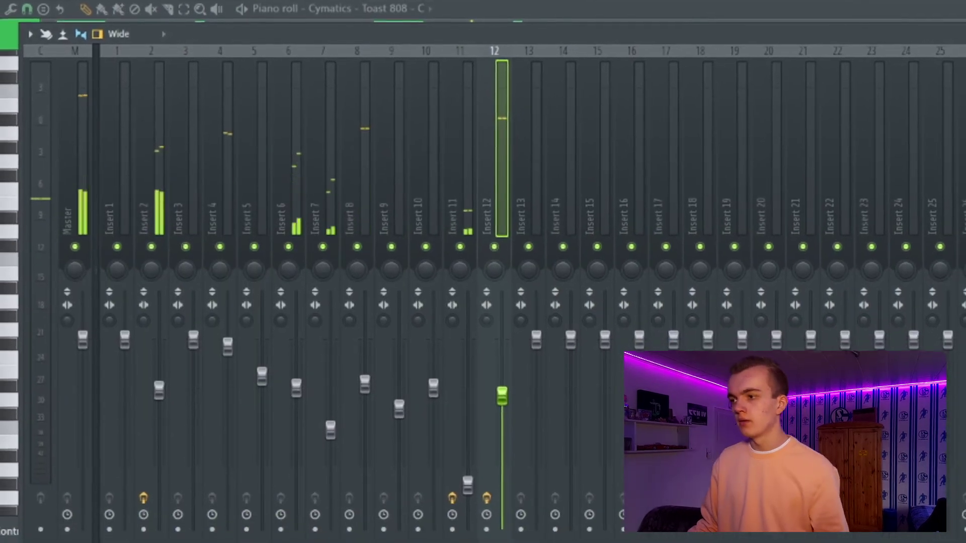
Add the Spaz plugin to the second effect slot of mixer Insert 12
click(962, 151)
click(909, 8)
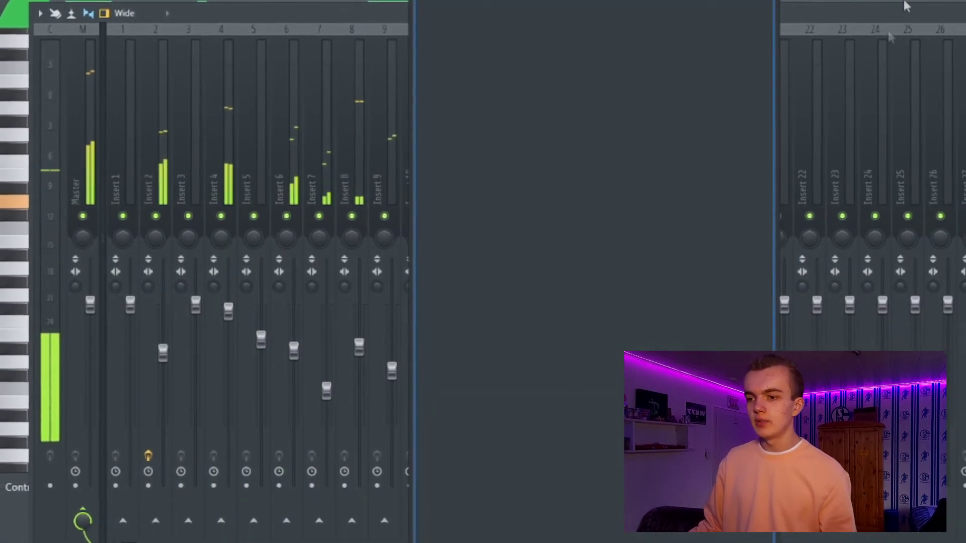
scroll(574, 438, down, 10)
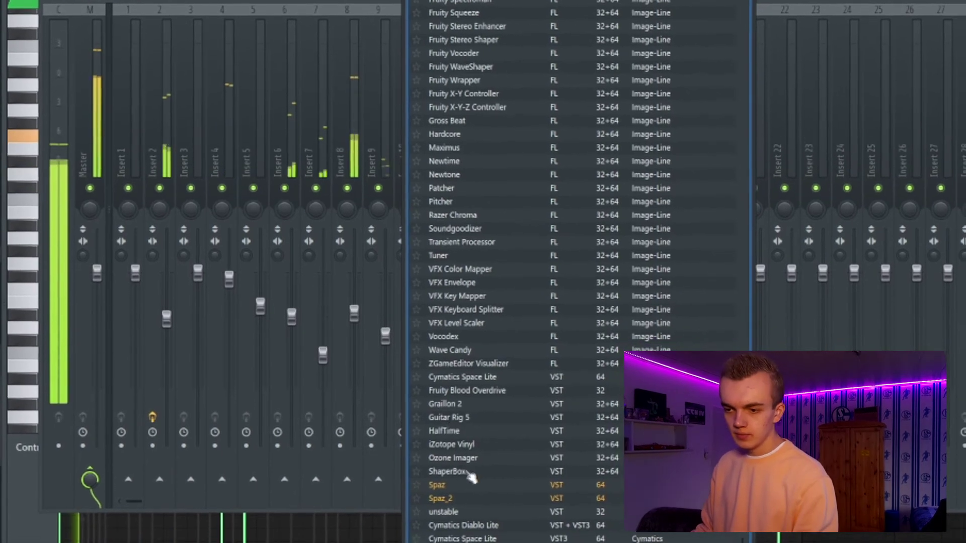
click(453, 486)
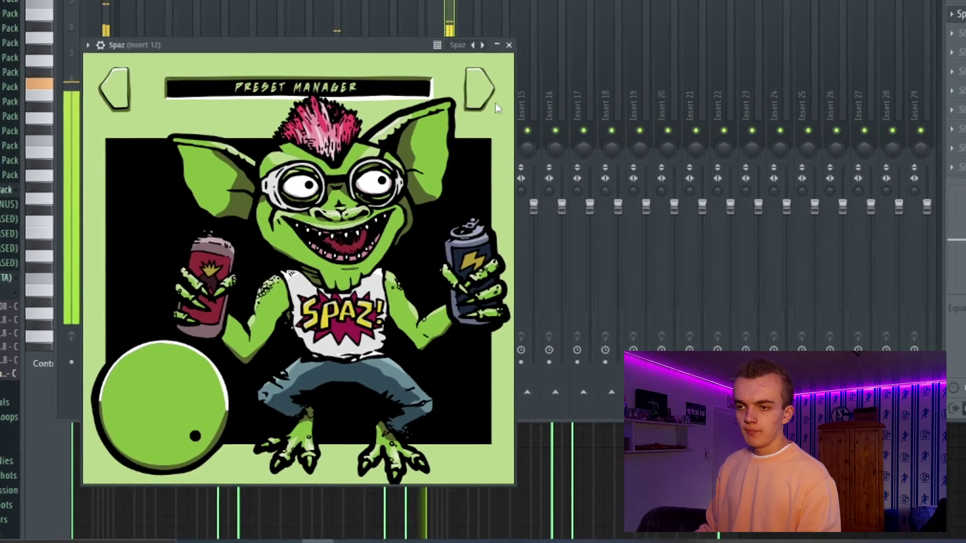
Step forward through the Spaz presets to Crazy while the beat plays
click(487, 94)
click(487, 94)
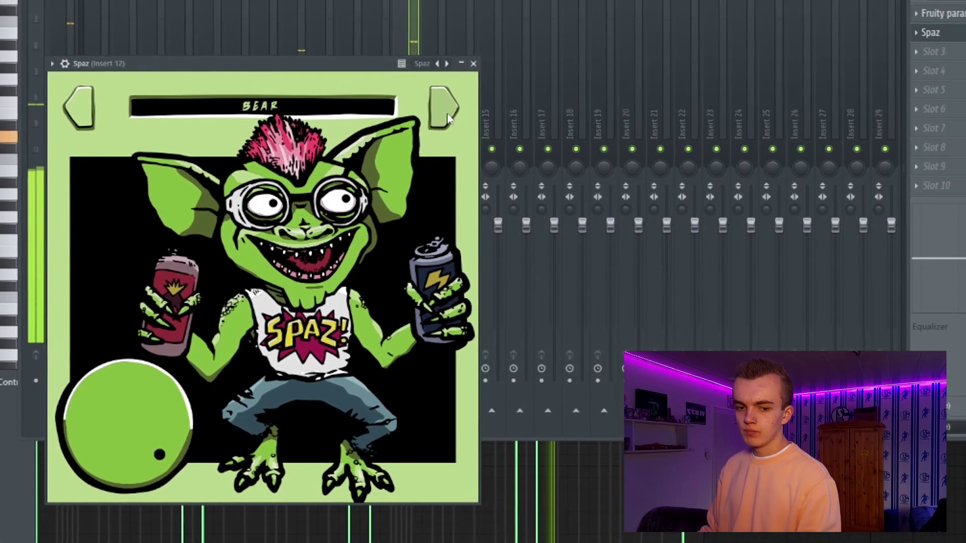
click(439, 121)
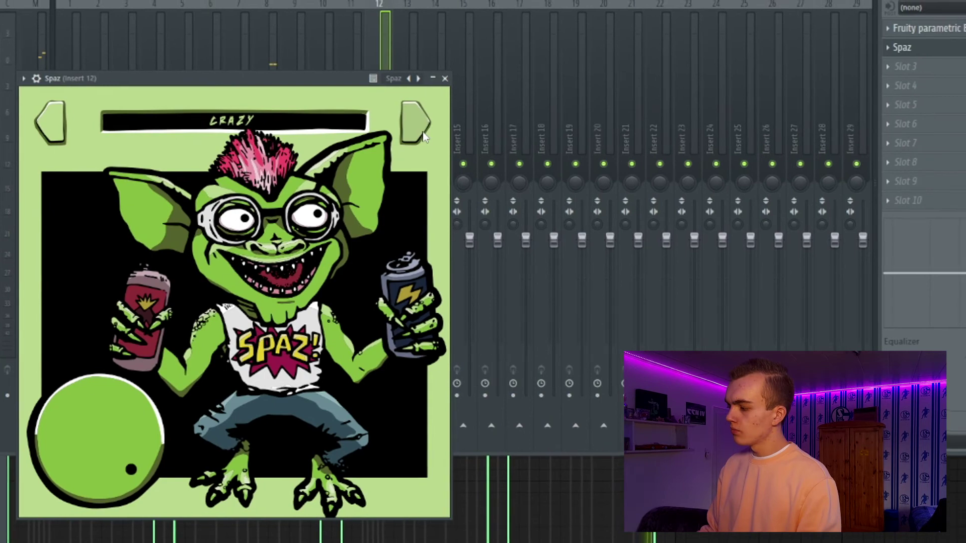